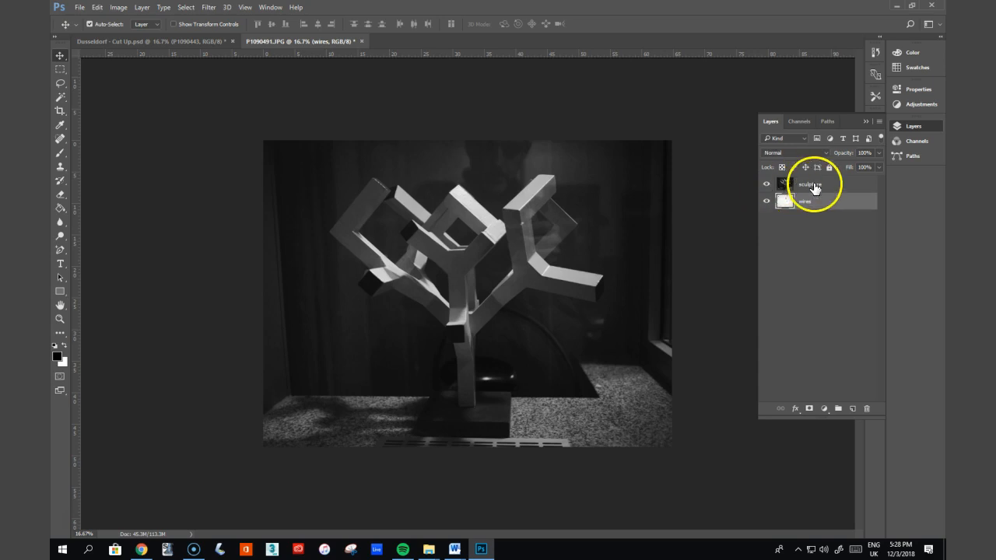
Step: Compare the sculpture and wires photos by hiding the sculpture layer and showing it again
click(765, 184)
click(766, 184)
alt+click(766, 202)
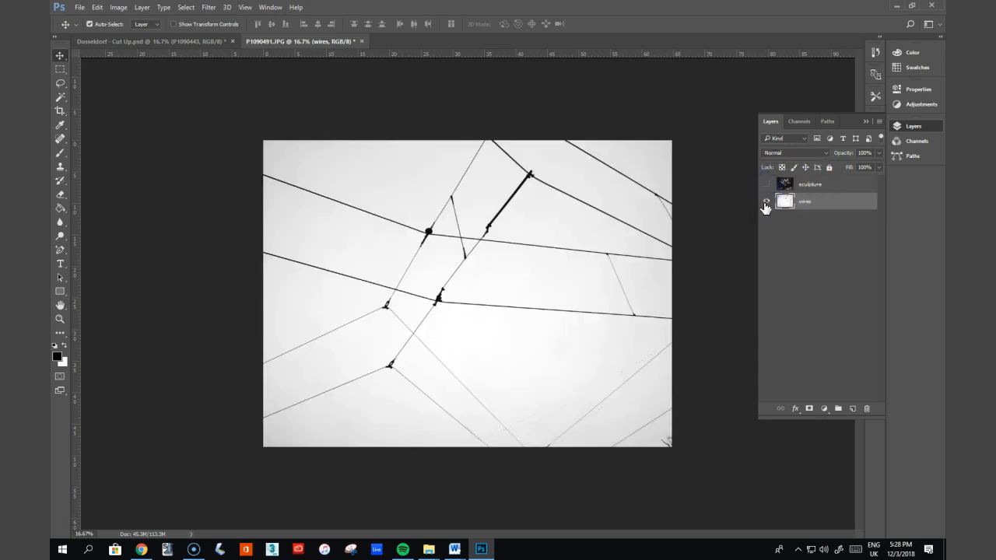
click(766, 187)
Step: On the sculpture layer, start a Pen tool path at the stem's base, tracing the right edge up and out to the right arm's tip
click(825, 182)
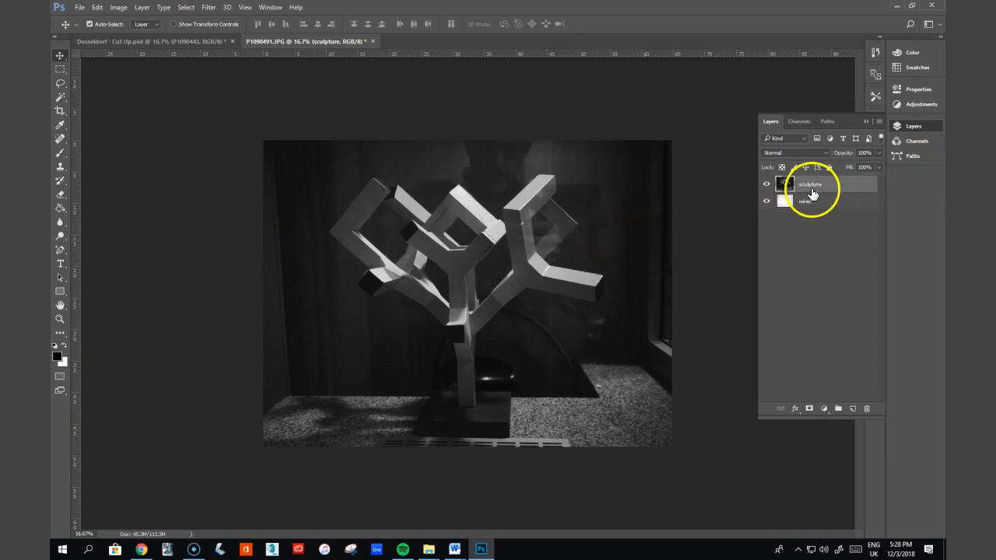
click(59, 251)
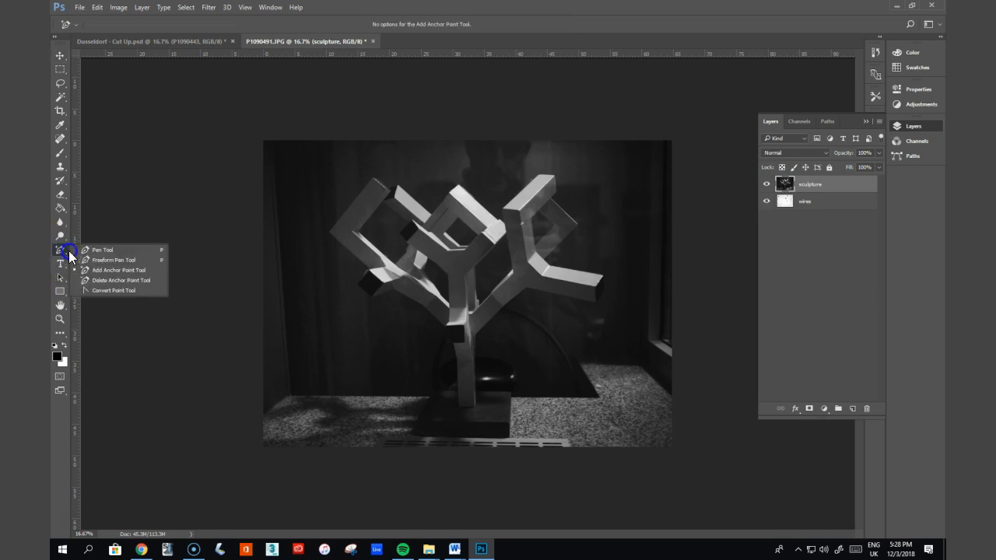
click(111, 249)
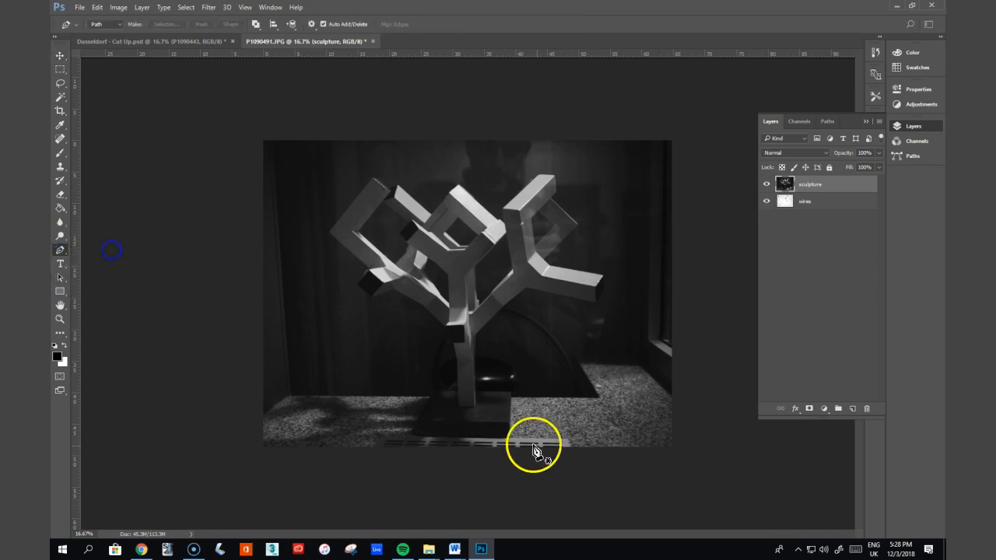
click(476, 403)
click(475, 339)
click(505, 306)
click(528, 290)
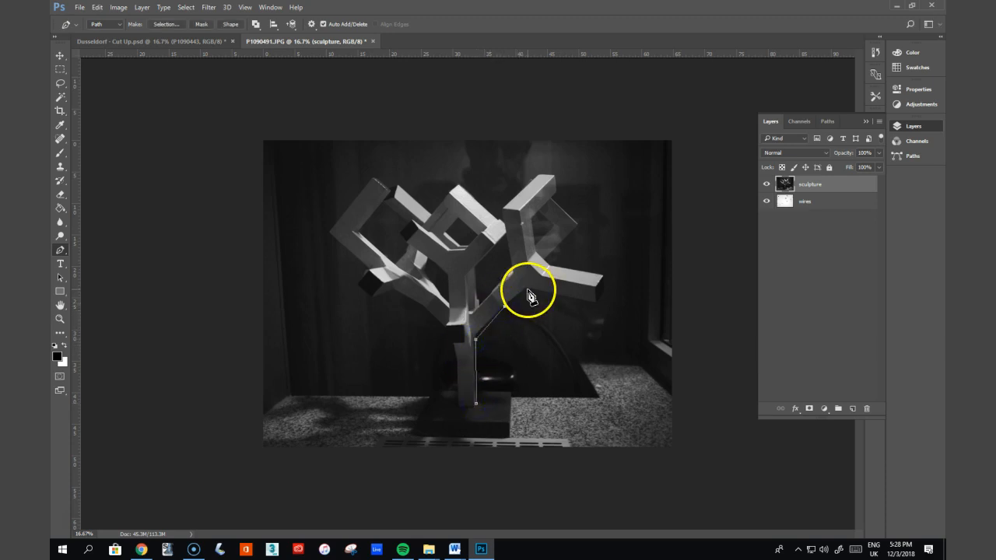
click(595, 303)
click(605, 289)
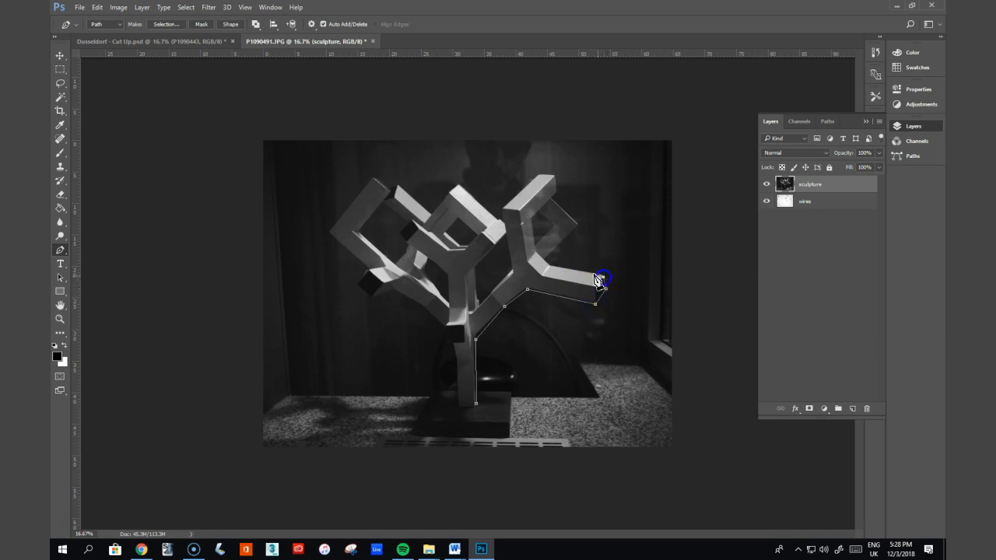
Step: Continue the path along the top of the right arm and around the outer edge of the sculpture's upper-right loop
click(545, 261)
click(578, 225)
click(552, 203)
click(556, 191)
click(556, 175)
click(539, 173)
click(502, 208)
Step: Continue the path over the sculpture's middle peak and across to the top of the left branch
click(469, 193)
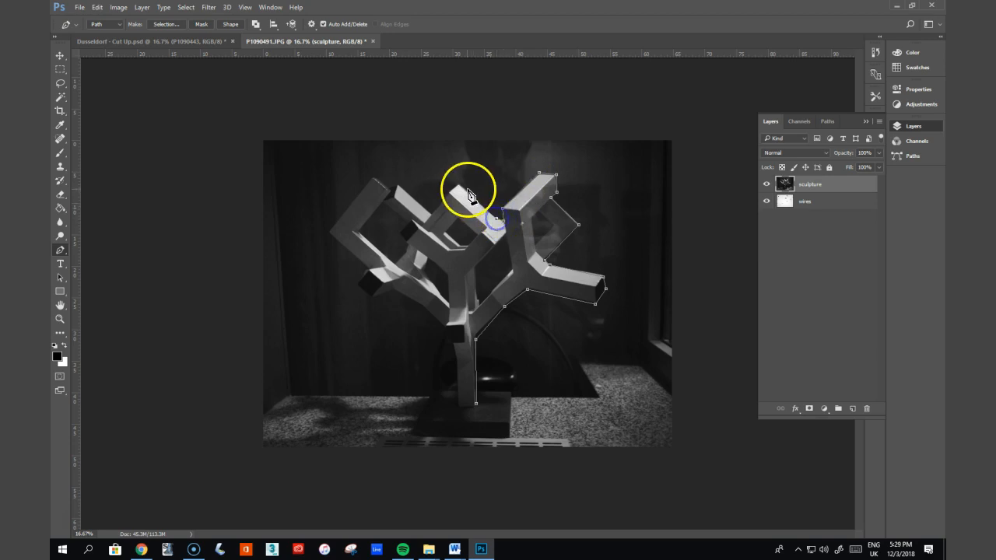
click(459, 185)
click(452, 192)
click(431, 213)
click(400, 187)
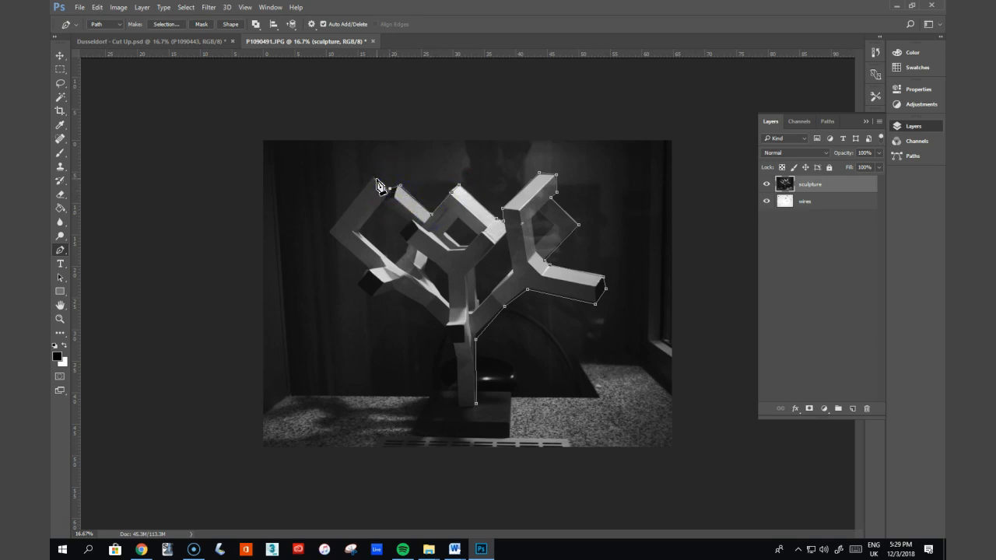
Step: Trace the outer edge of the sculpture's left branches and stem, and close the path at the base
click(330, 231)
click(369, 269)
click(357, 284)
click(372, 297)
click(392, 290)
click(424, 308)
click(442, 326)
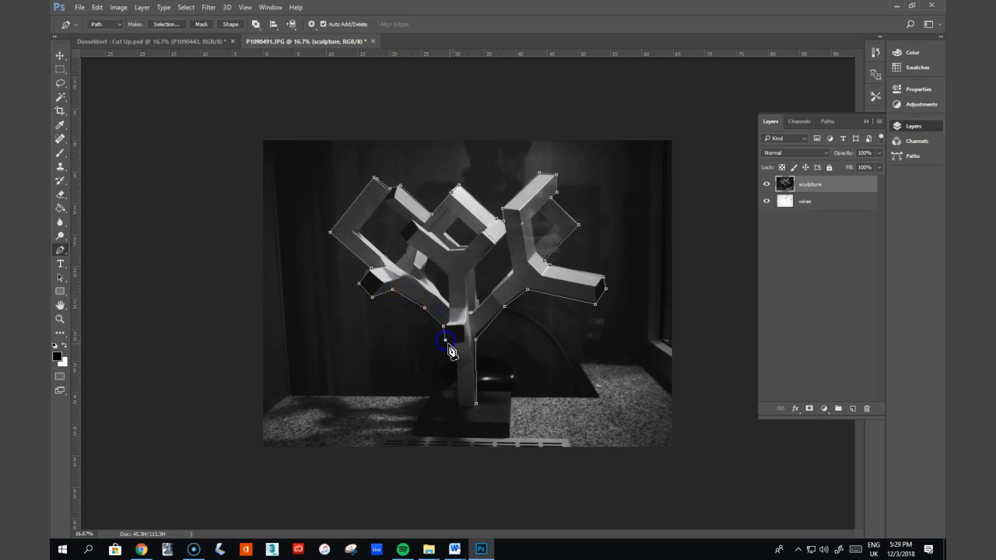
click(453, 343)
click(460, 407)
click(476, 408)
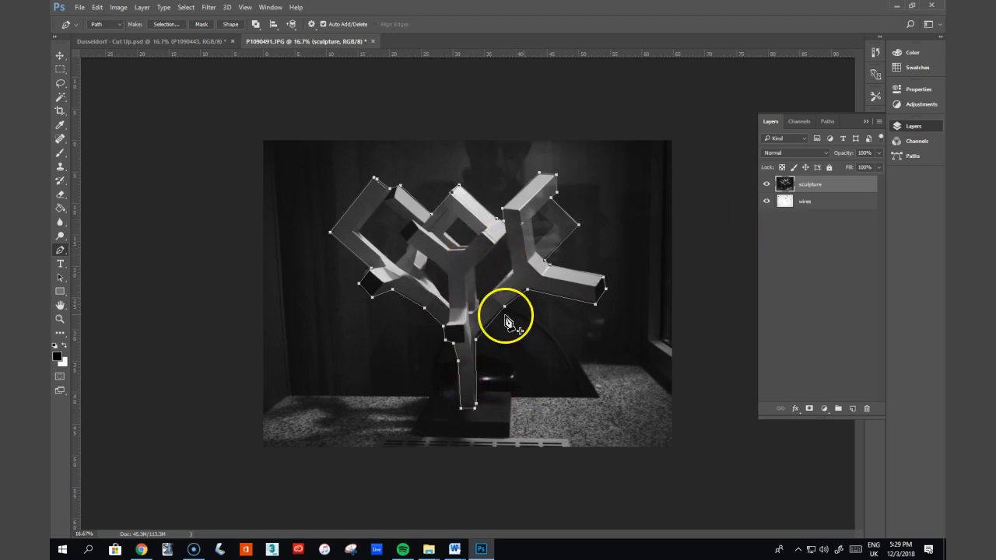
click(526, 287)
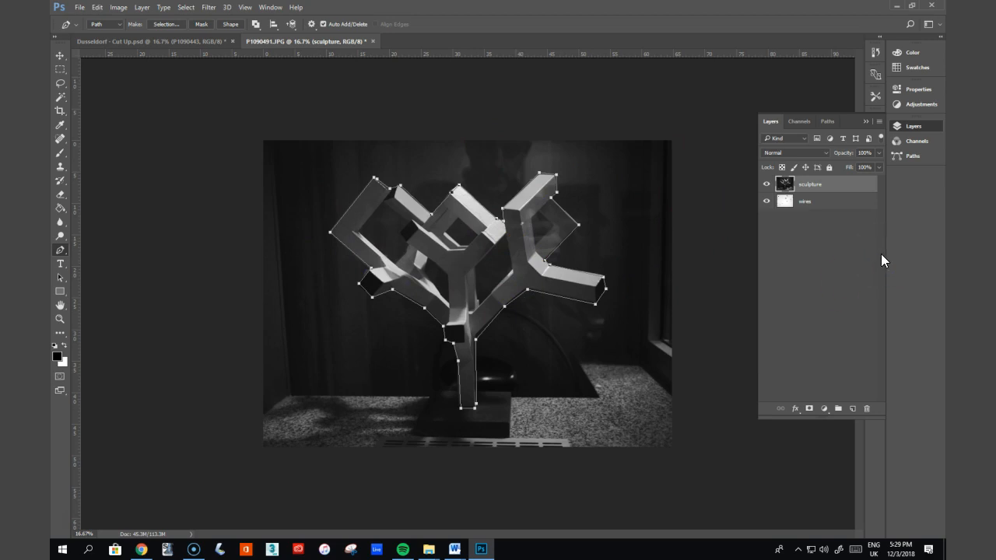
Step: Save the work path under the name sculpt_02
click(829, 122)
click(792, 157)
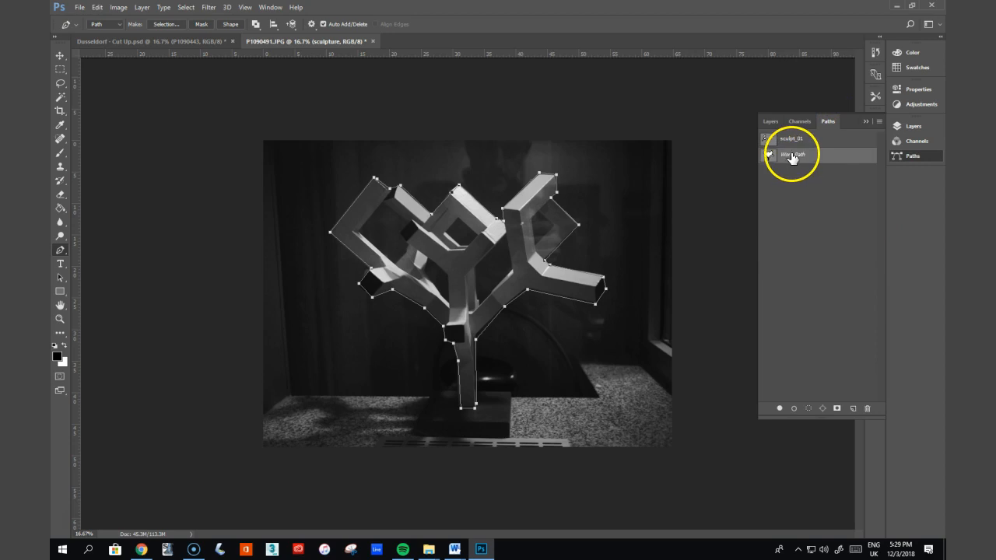
double_click(788, 155)
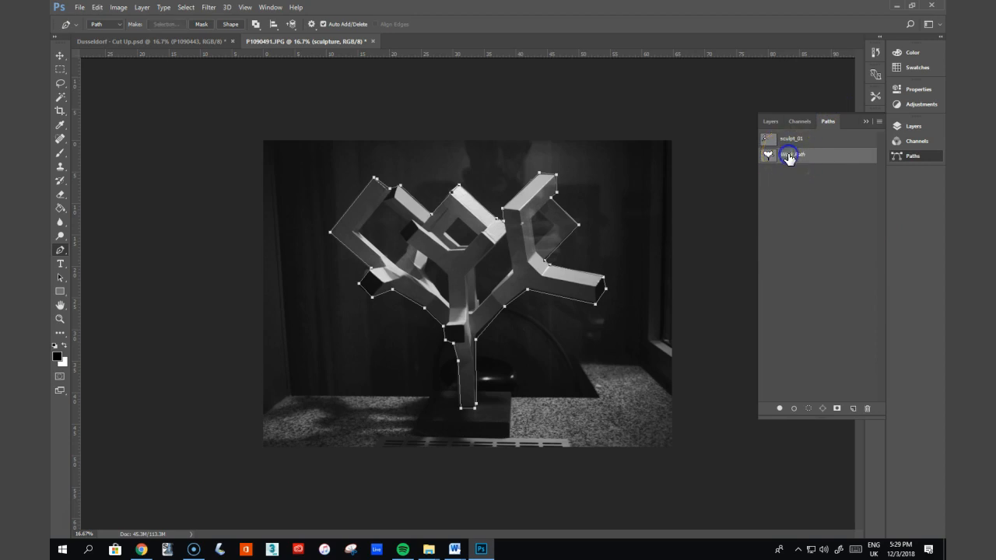
text(sculpt_02)
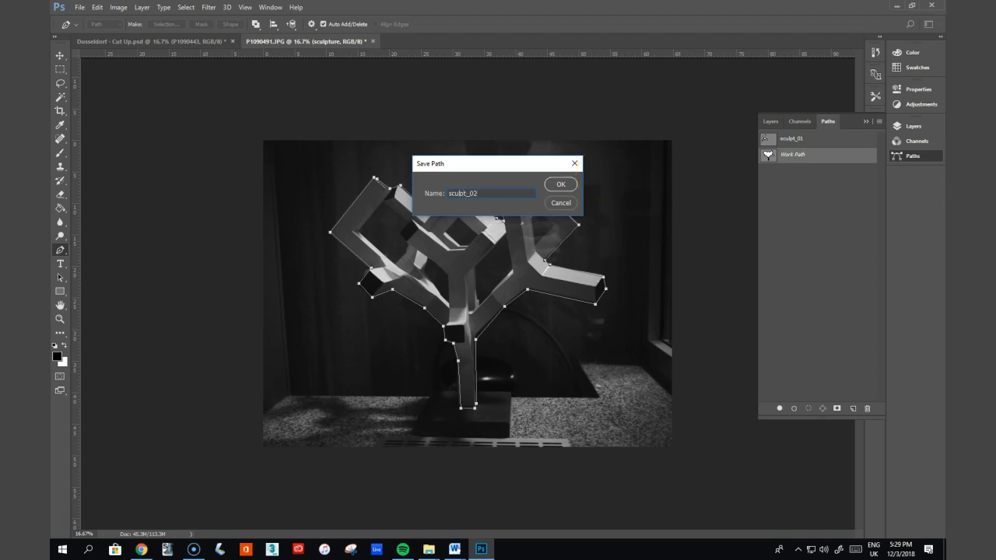
key(Return)
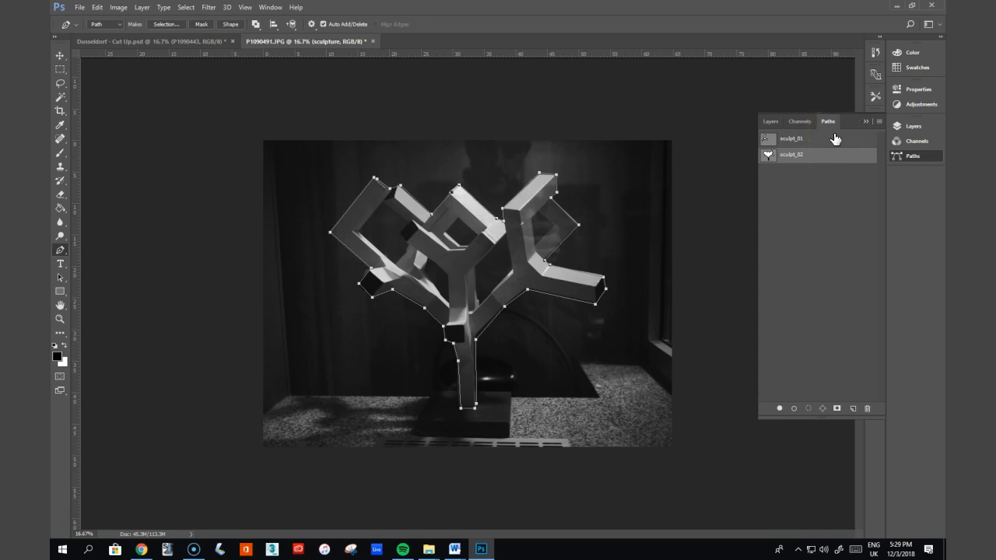
Step: Load the sculpt_02 path as a selection and add a new layer directly beneath the sculpture layer
click(809, 409)
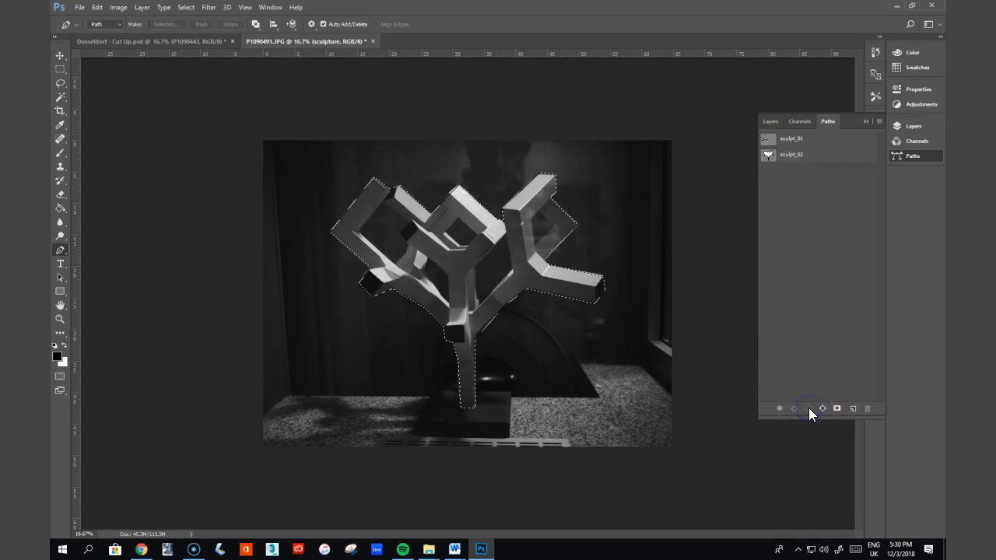
click(768, 121)
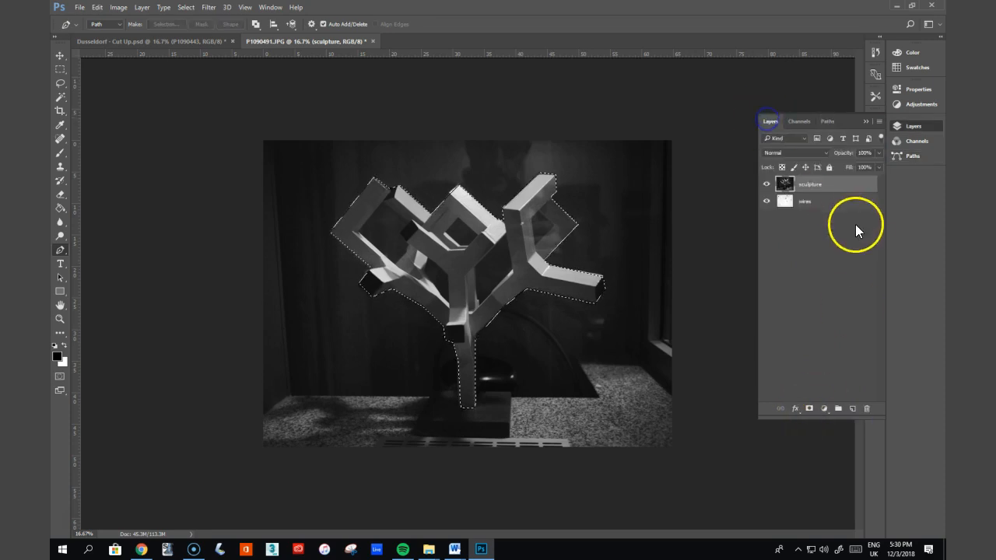
click(854, 408)
drag(833, 183, 829, 205)
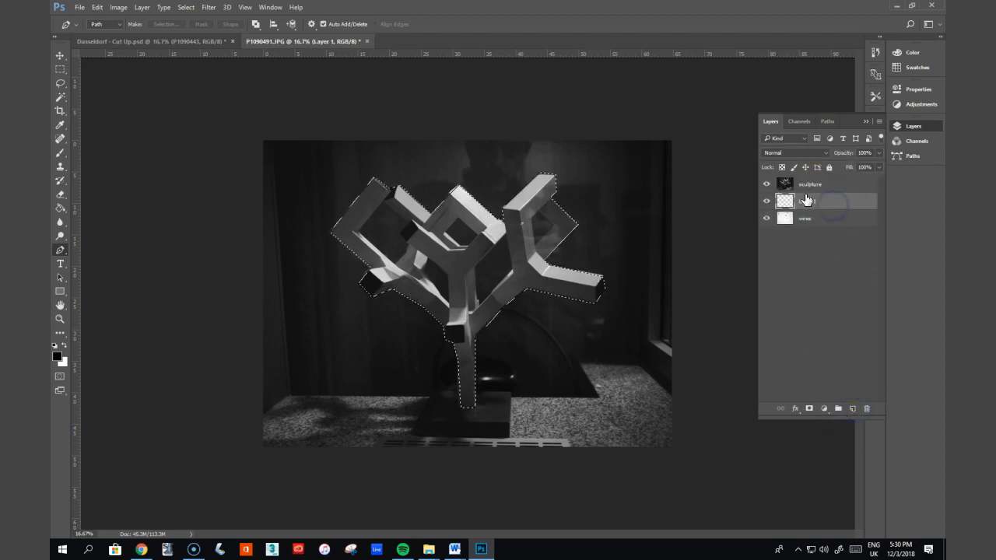
Step: Fill the selected sculpture outline with black on the new layer, deselect it, and hide the sculpture layer
click(60, 208)
click(375, 205)
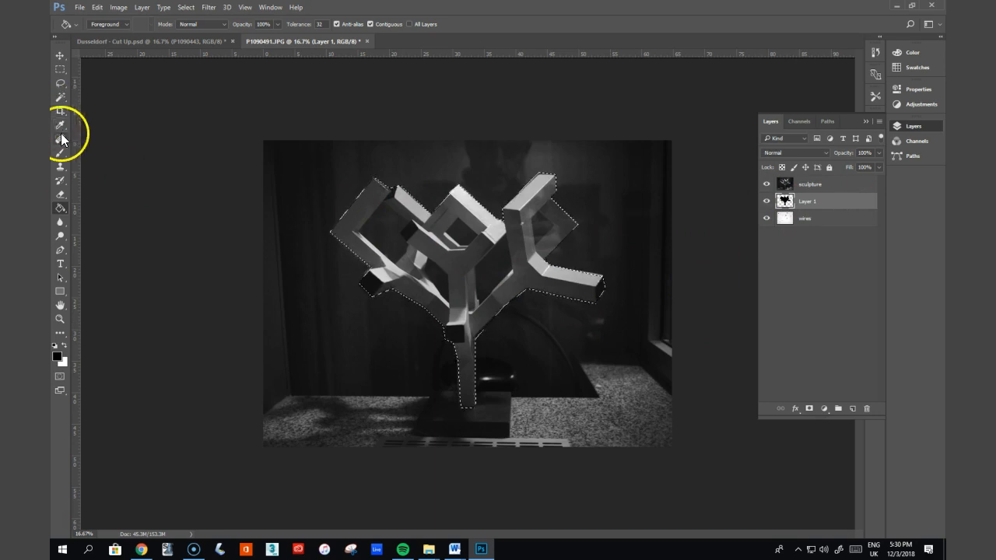
click(511, 322)
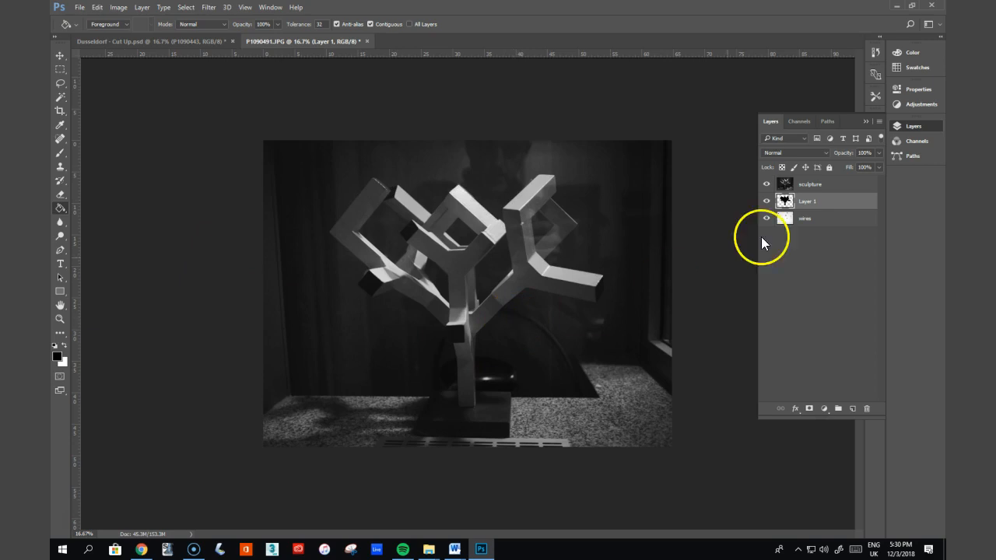
click(767, 184)
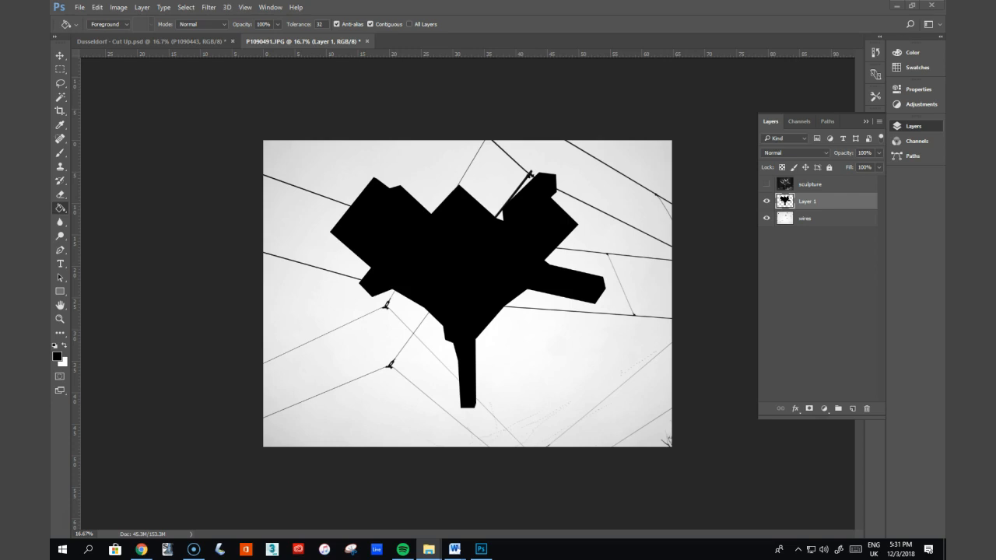
Step: Place the P1090320 photo above the black silhouette layer and clip it to that silhouette
click(487, 276)
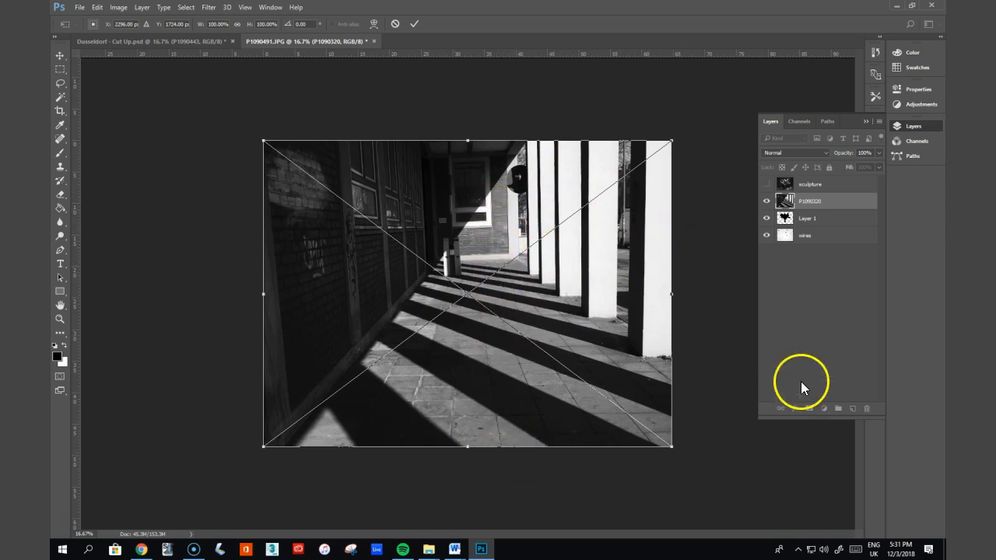
click(823, 201)
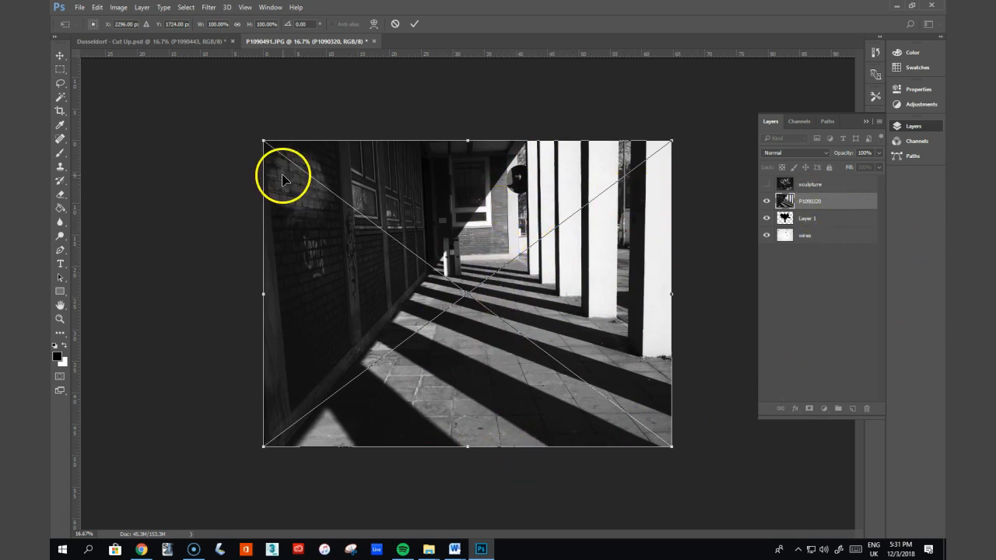
key(Return)
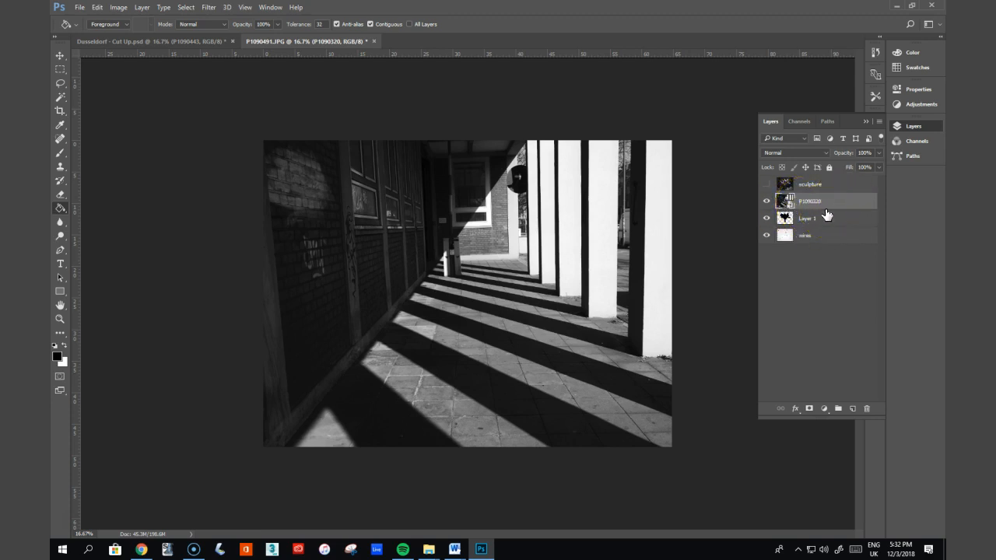
mouse_move(833, 211)
mouse_down()
mouse_move(810, 225)
mouse_move(824, 207)
mouse_up()
alt+click(823, 207)
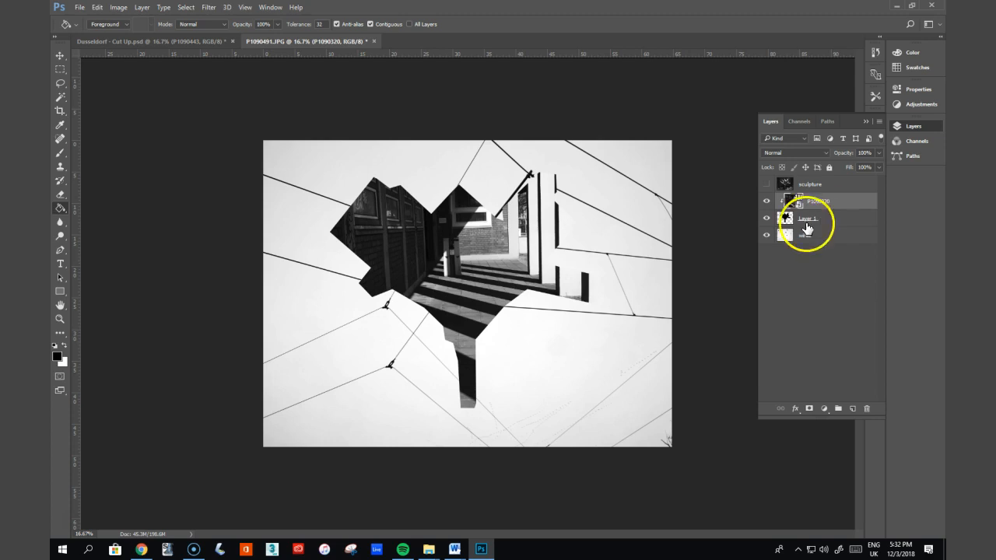
Step: Rename the silhouette layer as "clipping mask_01" and the clipped photo layer as "street shadows"
double_click(809, 219)
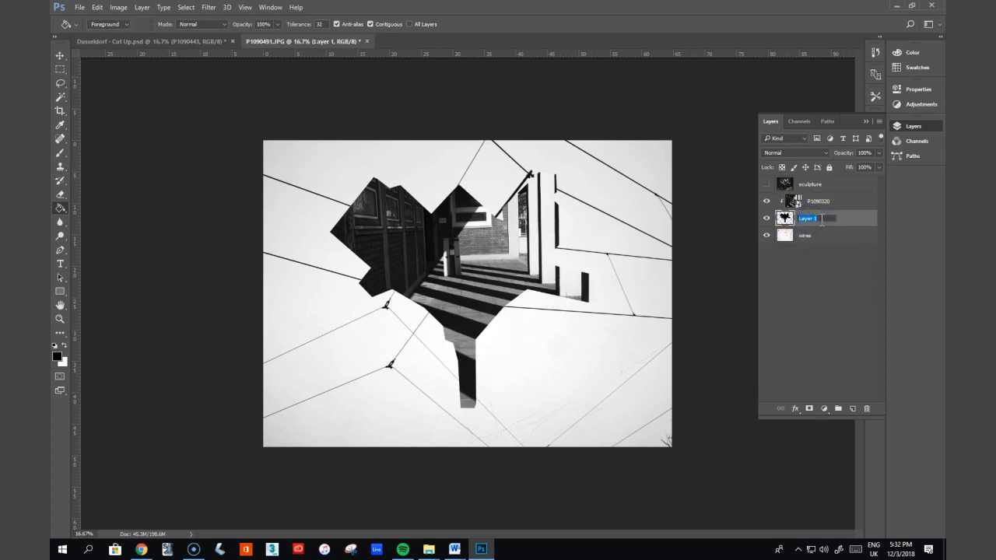
text(clipping mask_01)
key(Return)
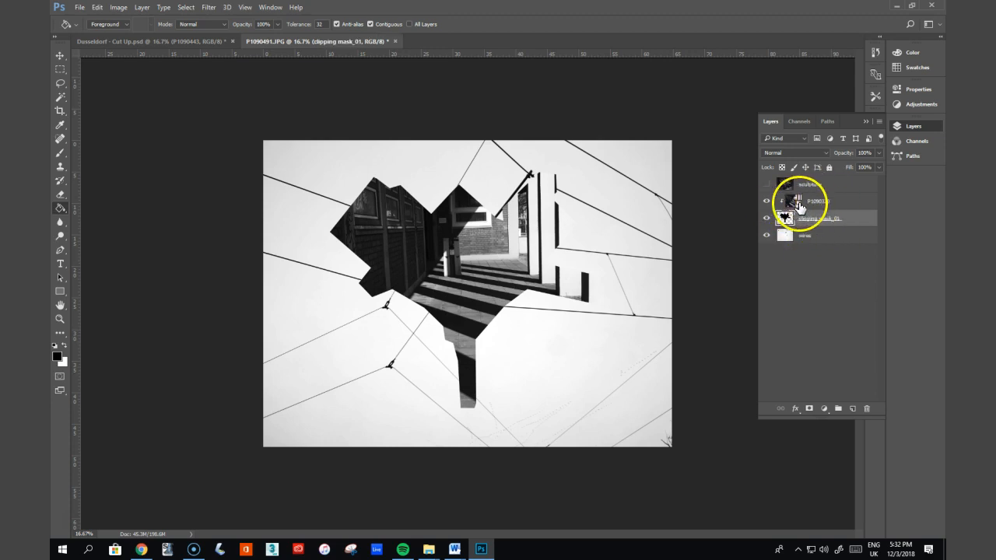
click(809, 202)
double_click(814, 201)
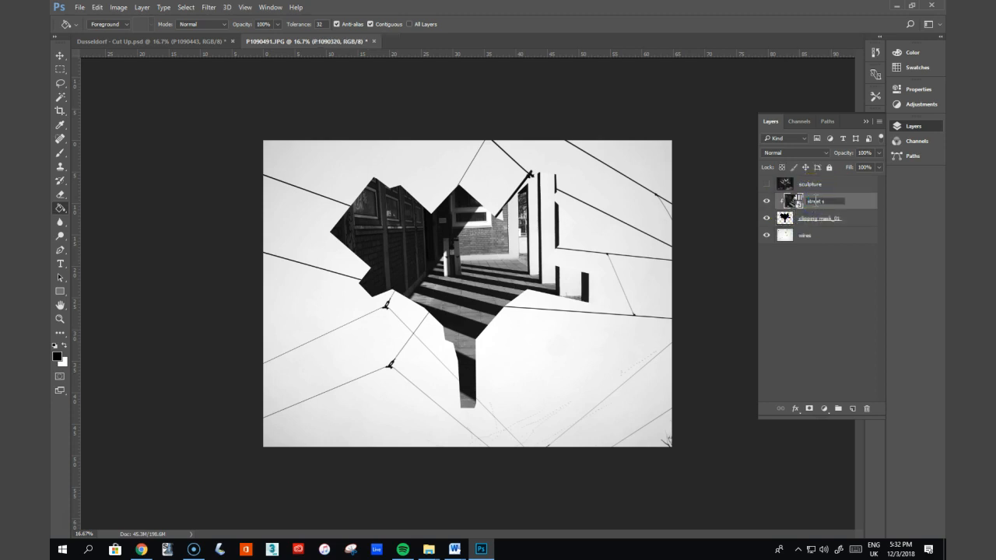
text(street shadows)
key(Return)
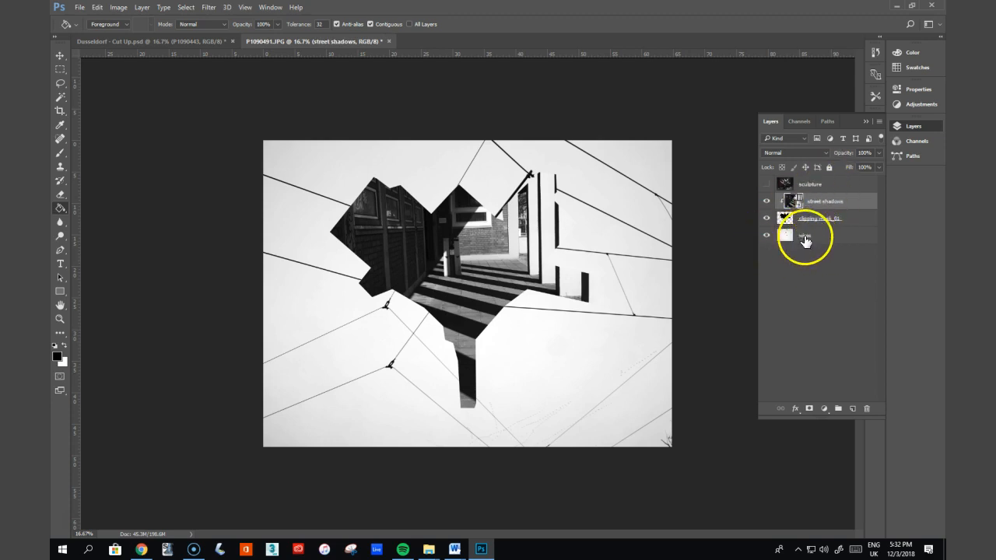
Step: Shift the street shadows photo up and to the left within its silhouette, and move both layers together slightly down
click(62, 57)
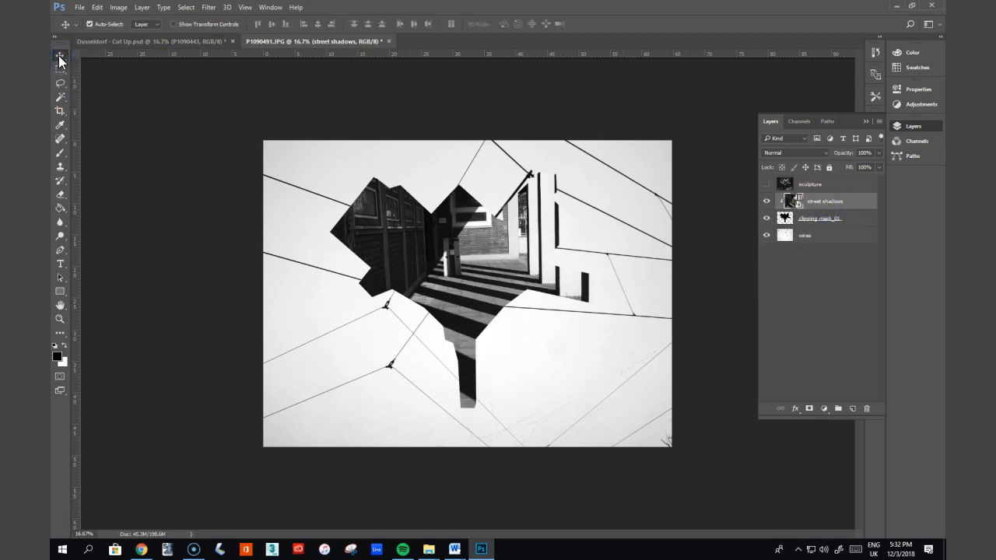
drag(489, 264, 413, 229)
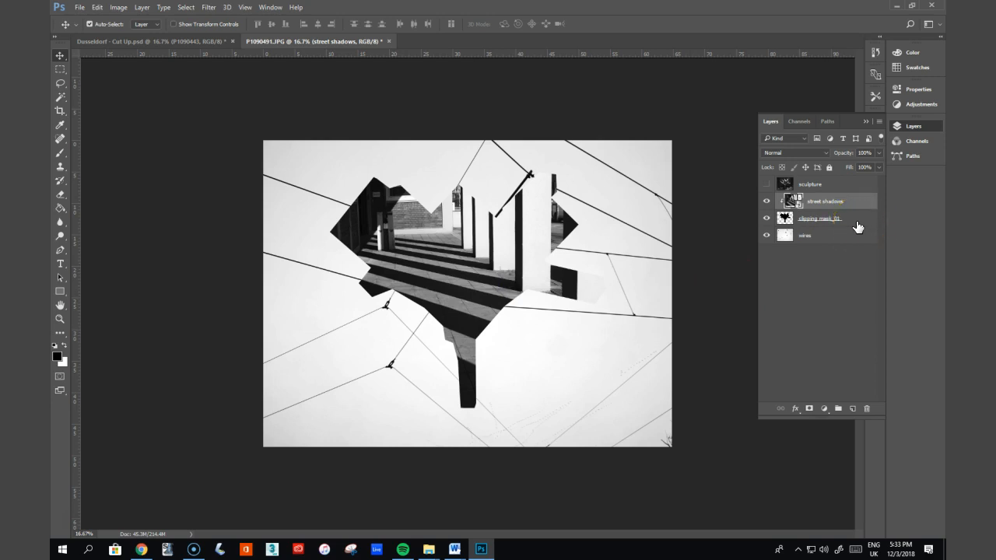
shift+click(858, 226)
drag(470, 264, 464, 293)
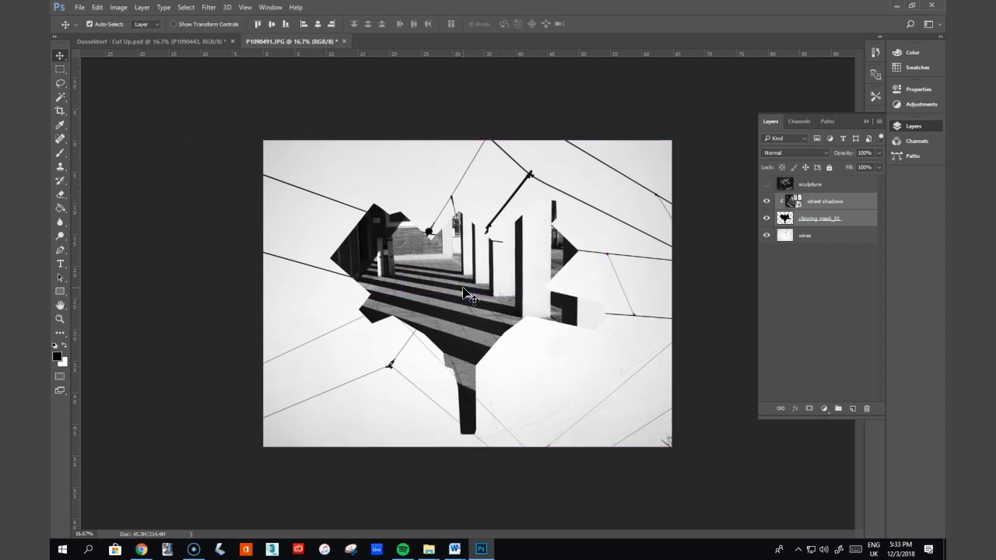
Step: Enlarge the street shadows photo and its clipping mask together proportionally to about 121%
key(ctrl)
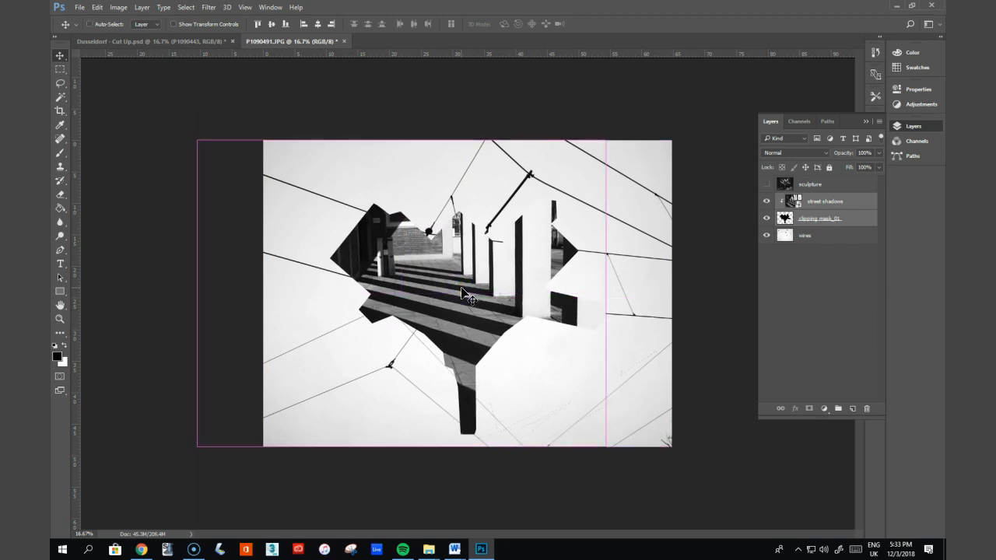
key(ctrl+t)
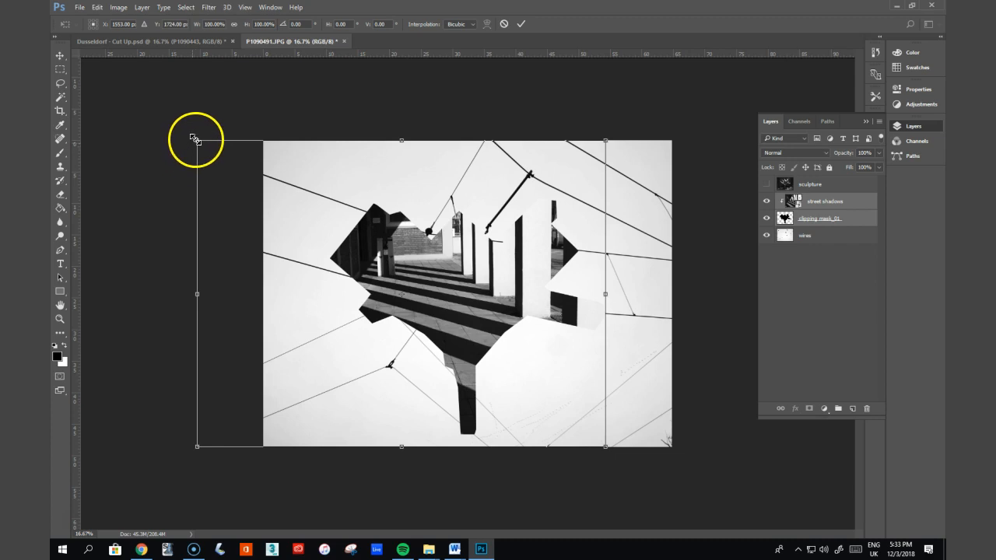
drag(199, 141, 147, 30)
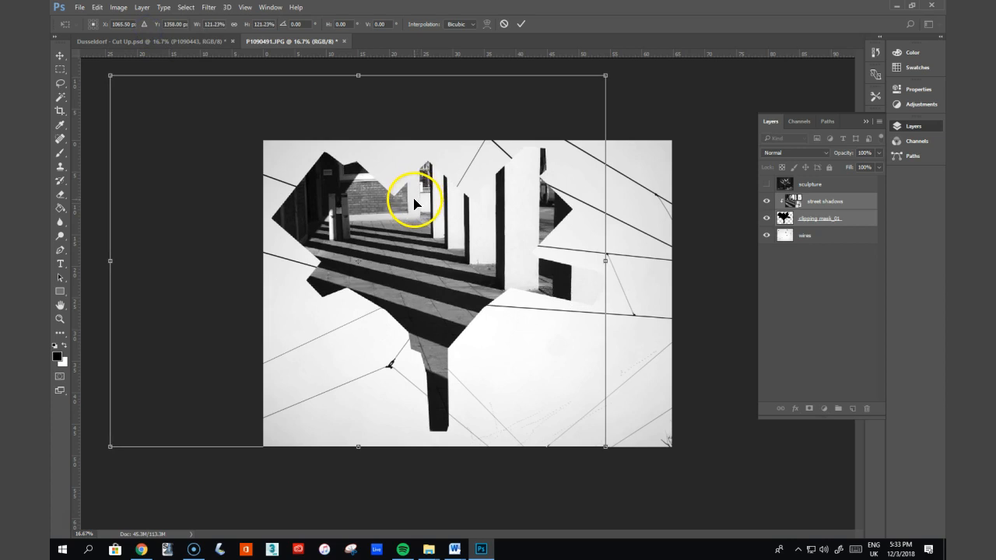
key(Return)
Step: Reposition the photo and its mask together so the silhouette's stem meets the image's lower edge slightly left of centre
drag(438, 234, 467, 229)
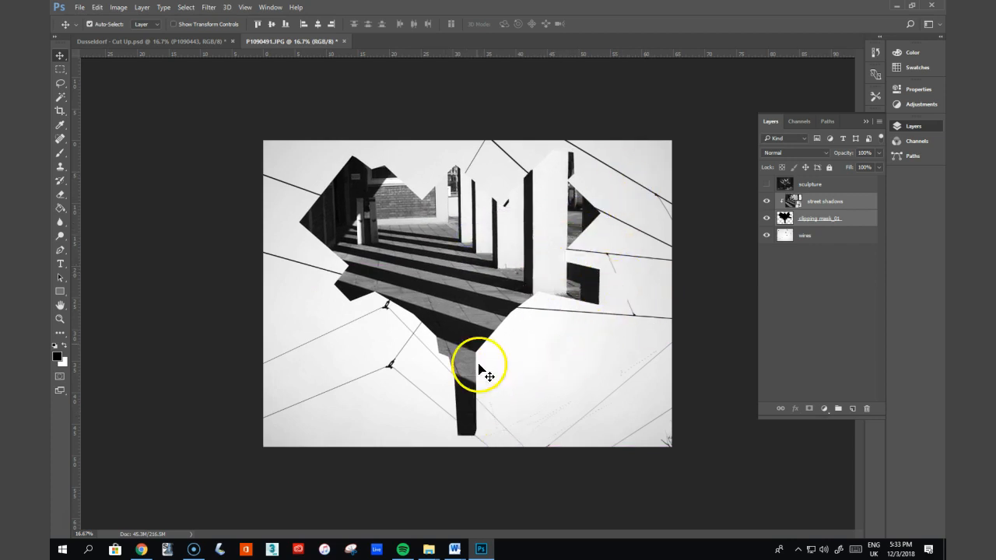
drag(490, 282, 480, 289)
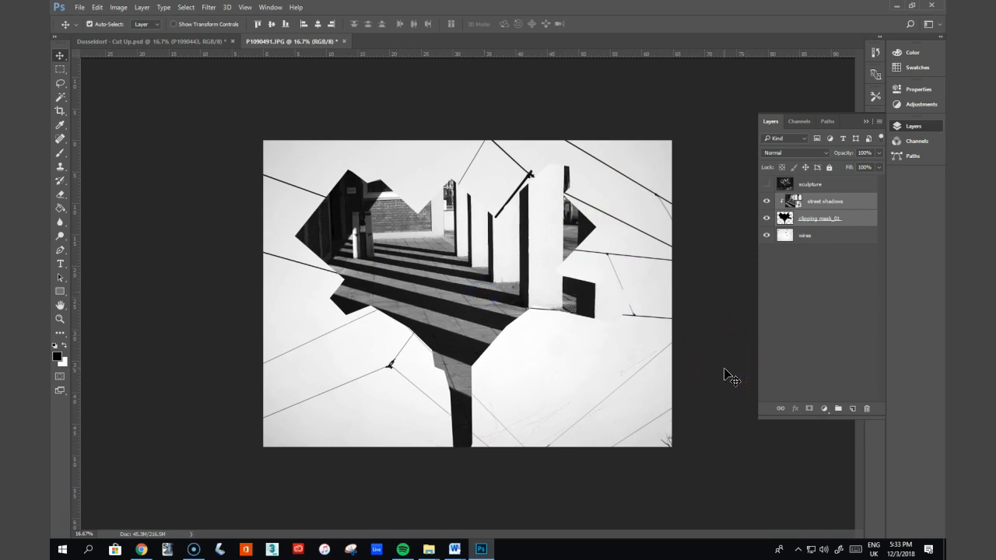
key(shift+Right)
key(shift+Right)
key(shift+Right)
key(shift+Right)
key(shift+Right)
key(shift+Right)
key(shift+Right)
key(shift+Right)
key(shift+Right)
key(shift+Right)
key(shift+Right)
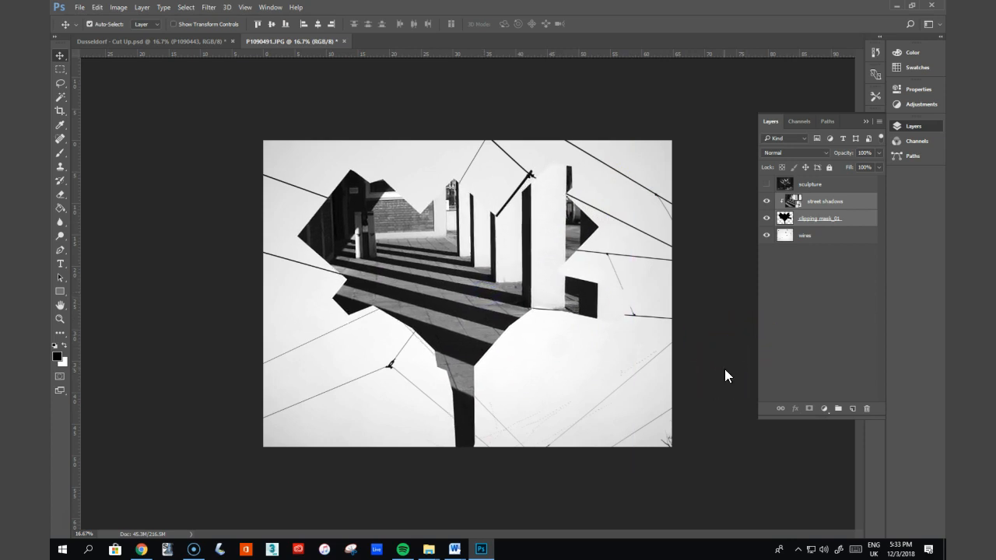
key(shift+Left)
key(shift+Left)
key(shift+Left)
key(shift+Left)
key(shift+Left)
key(shift+Left)
key(shift+Left)
key(shift+Left)
key(shift+Left)
key(shift+Left)
key(shift+Left)
key(shift+Left)
key(shift+Left)
key(shift+Left)
key(shift+Left)
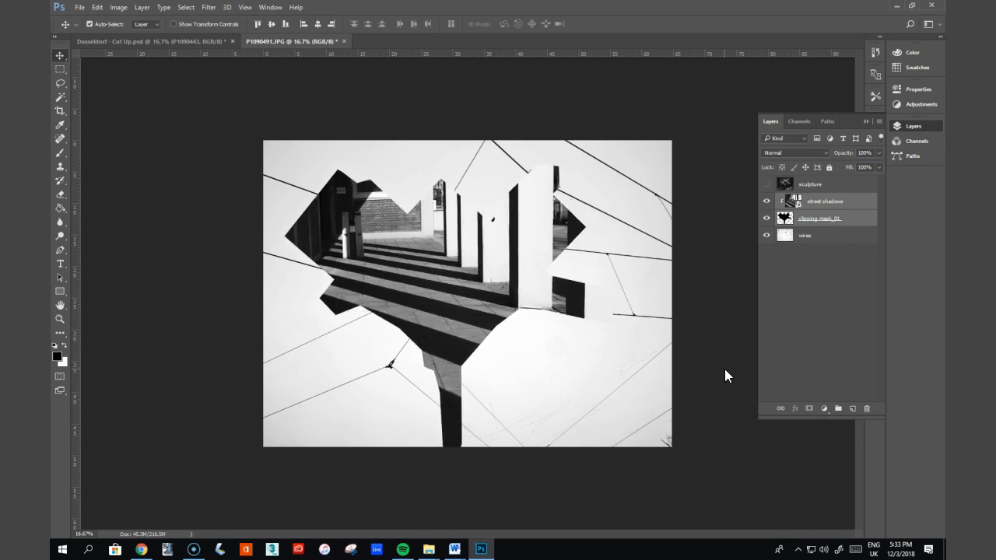
key(shift+Right)
key(shift+Right)
key(shift+Right)
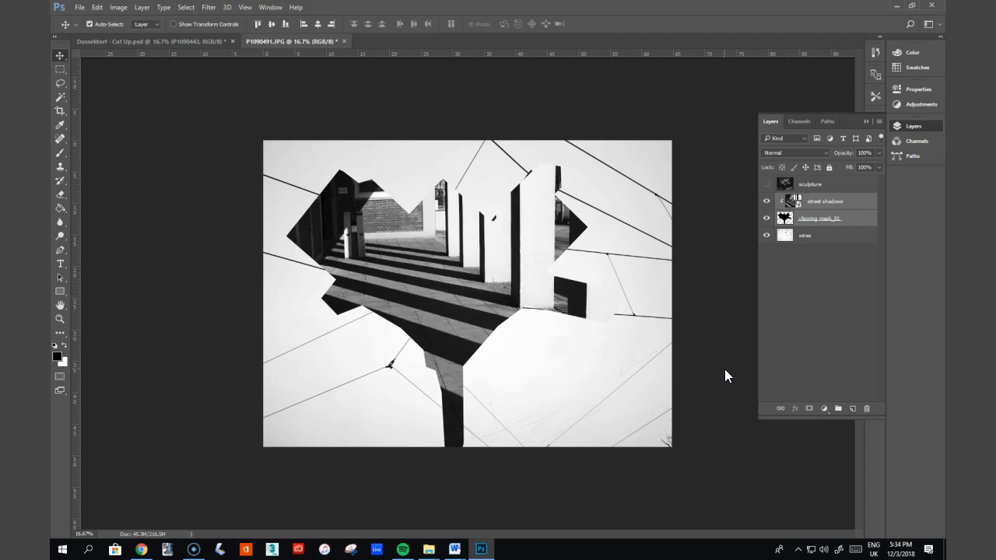
key(shift+Left)
key(shift+Left)
key(shift+Left)
key(shift+Left)
key(shift+Left)
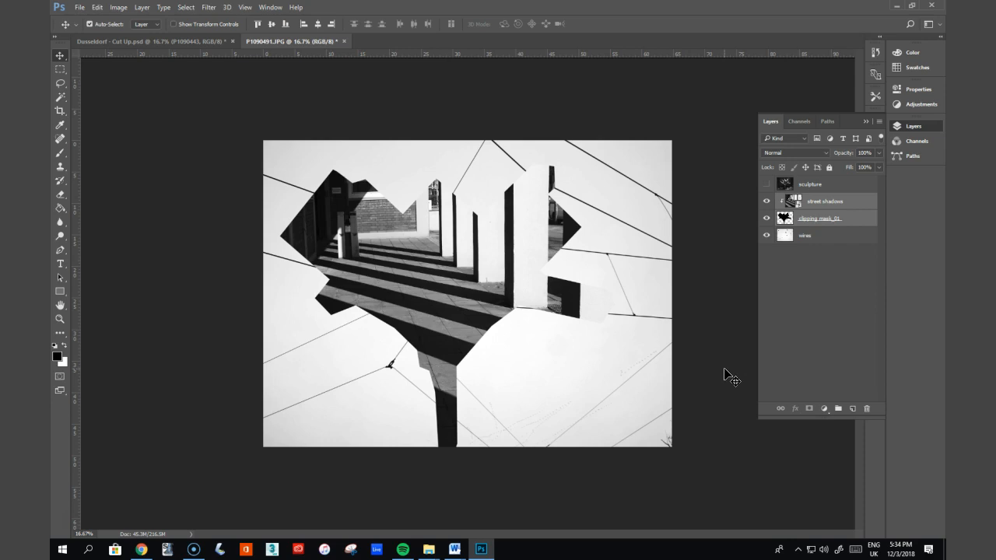
Step: Compare the sculpture photo on its own with the black silhouette over the wires by switching layer visibility
click(766, 201)
click(766, 219)
click(766, 183)
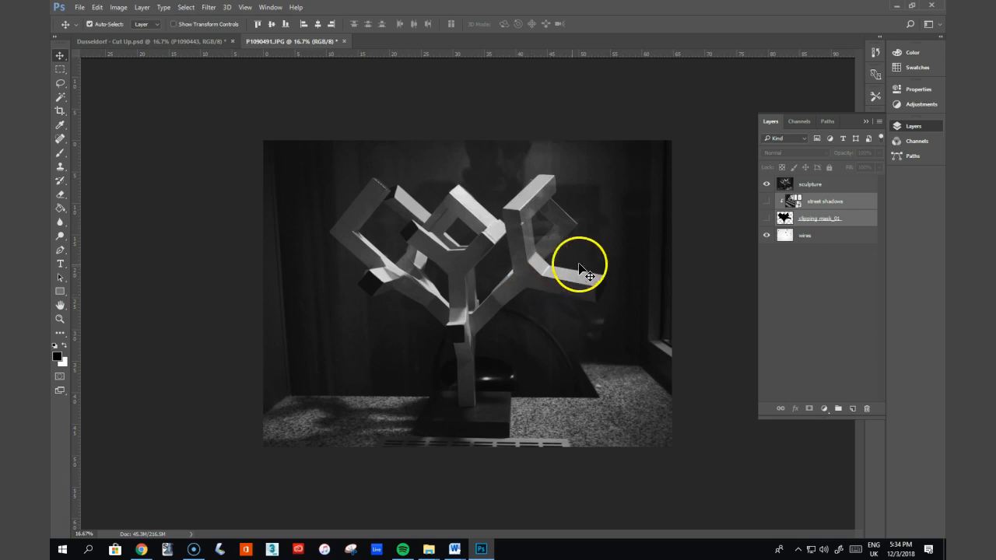
click(765, 219)
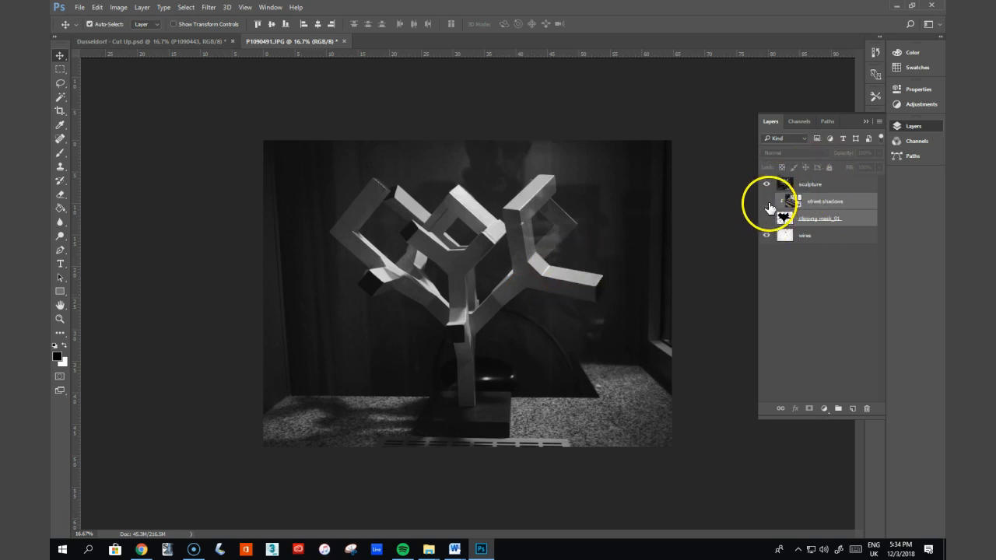
click(766, 185)
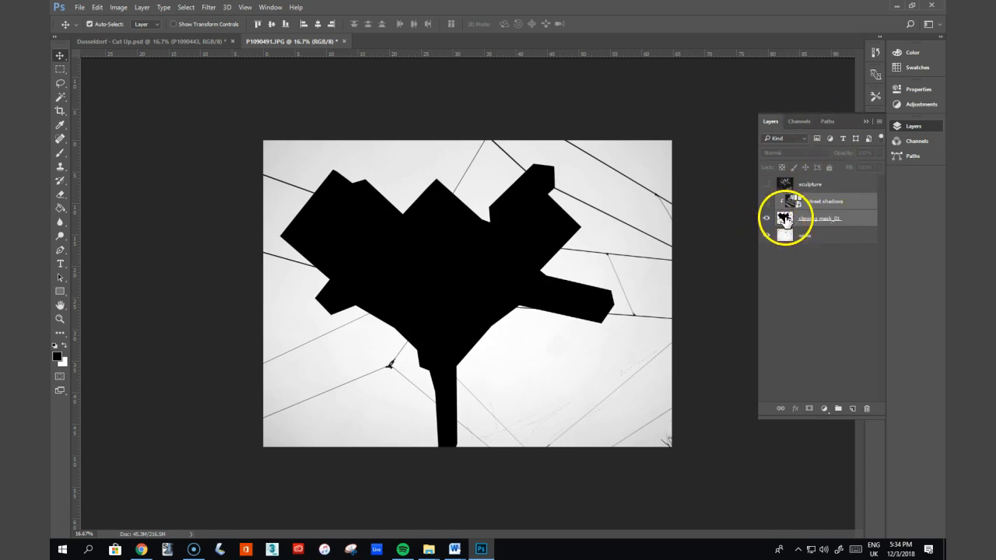
Step: Activate the Pen tool and view the saved sculpt_01 path over the silhouette
drag(61, 251, 107, 249)
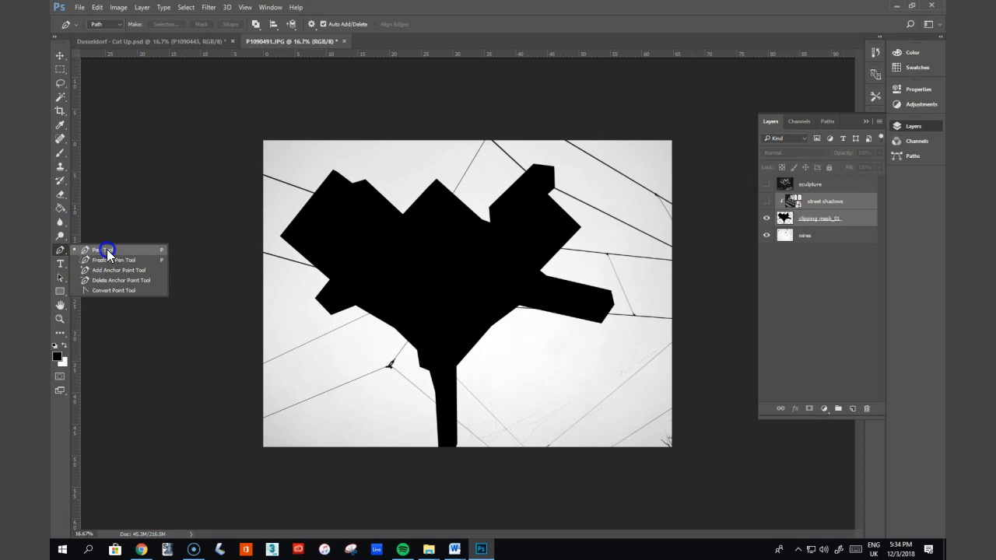
drag(106, 249, 107, 249)
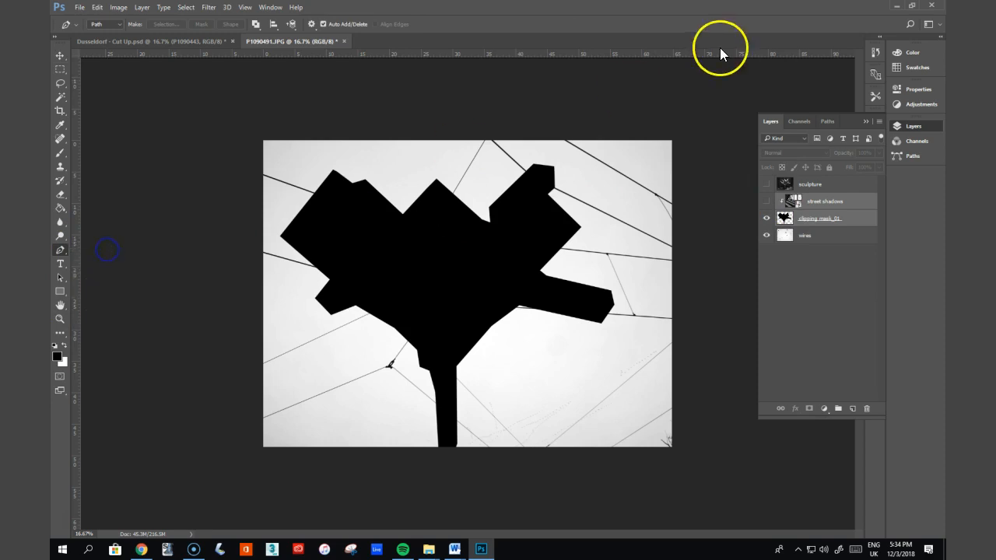
click(828, 122)
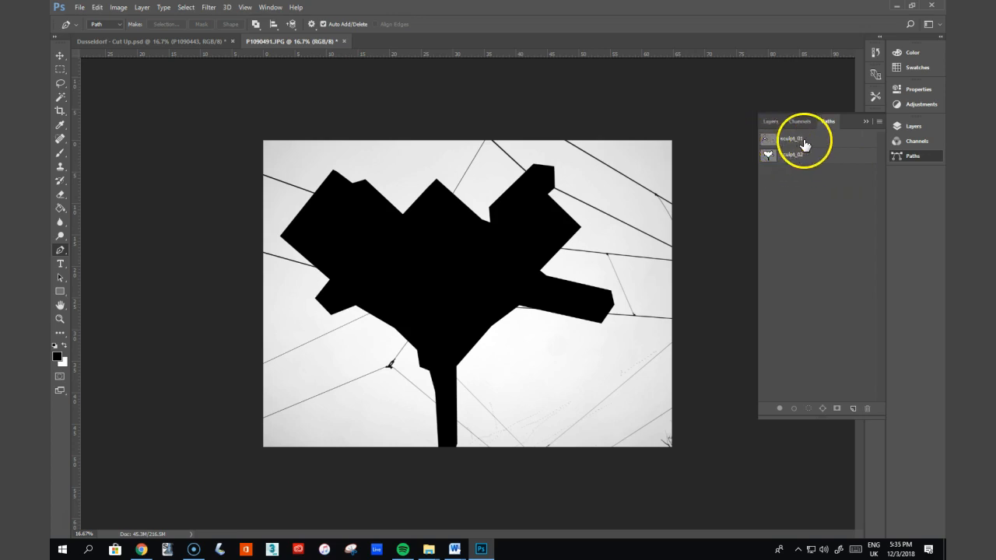
click(802, 139)
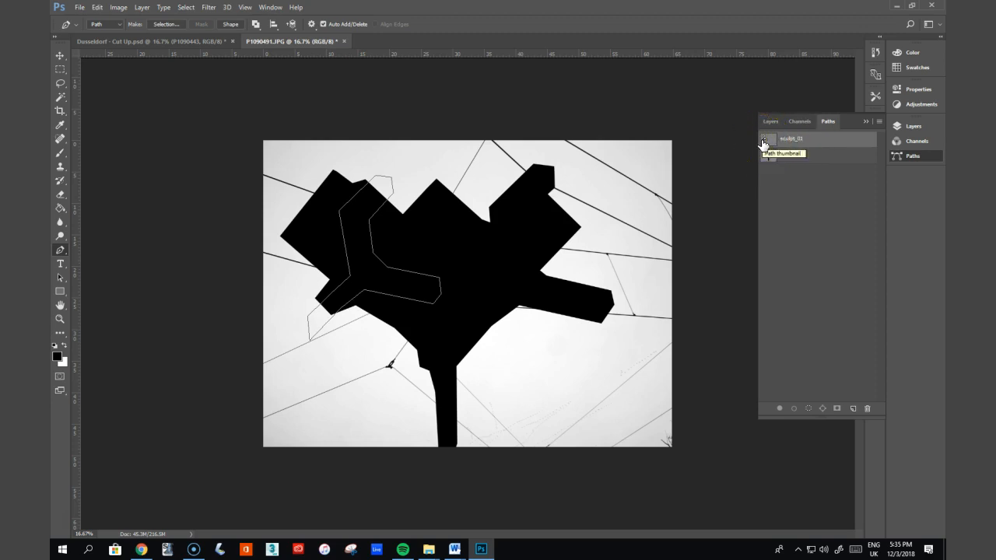
click(772, 123)
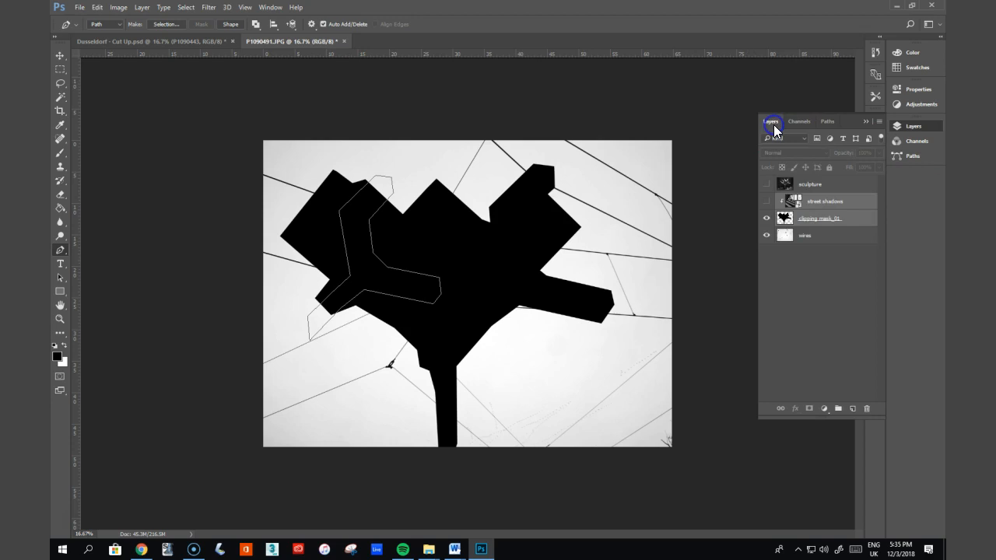
click(827, 121)
click(802, 161)
click(808, 408)
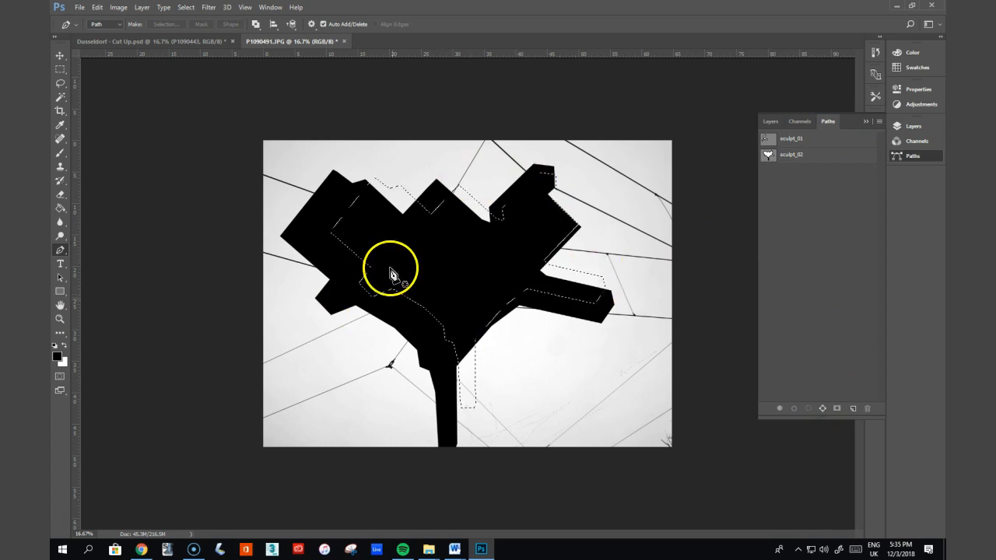
click(770, 122)
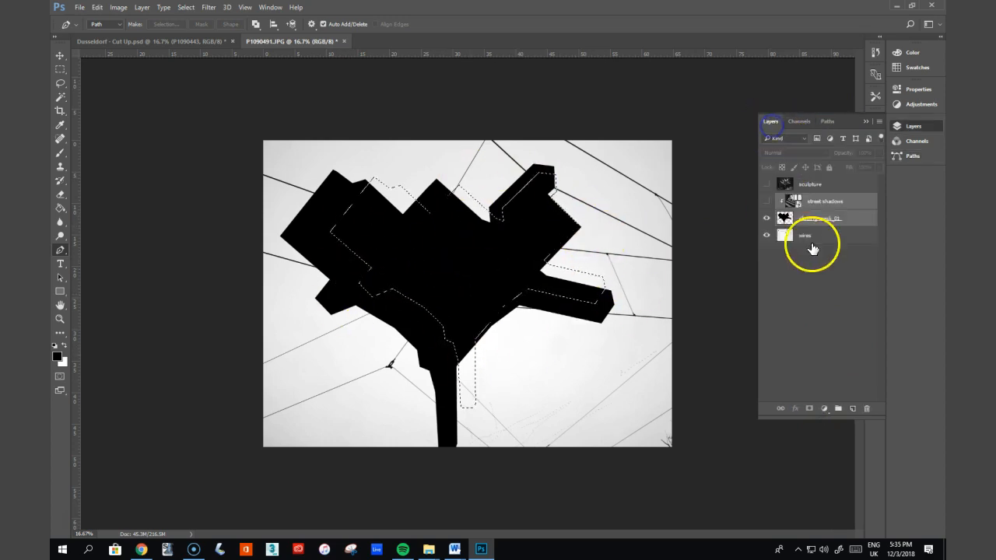
click(853, 409)
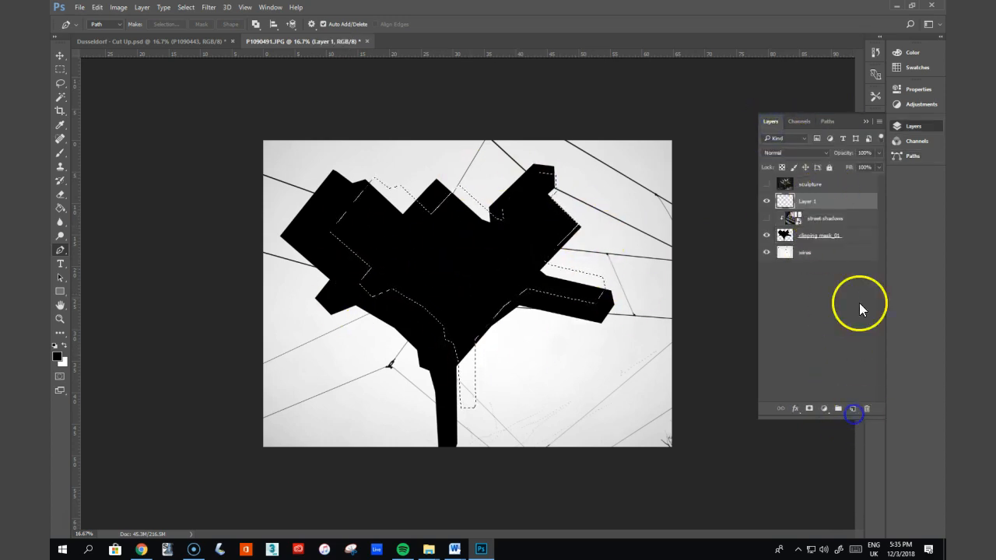
drag(825, 196, 830, 235)
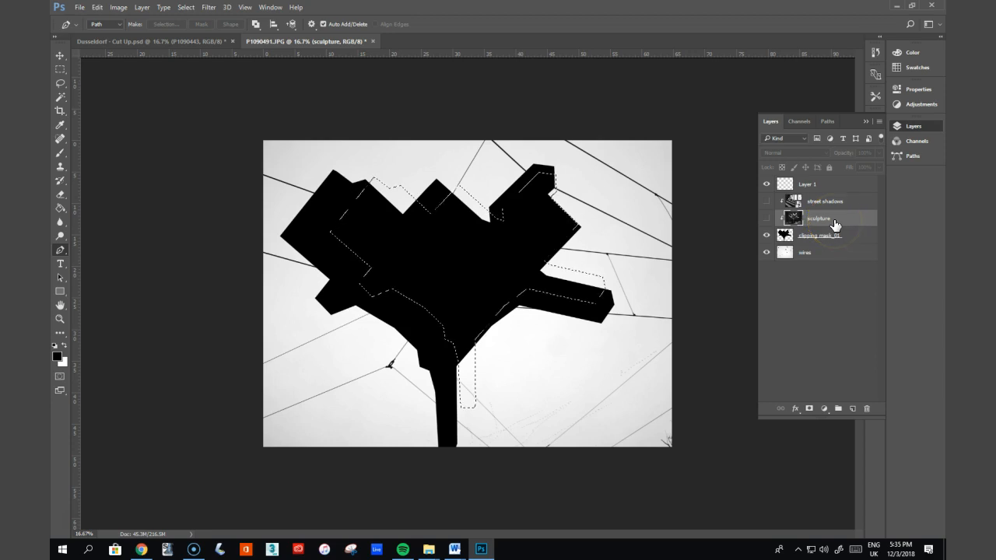
key(ctrl+z)
mouse_move(838, 205)
mouse_down()
mouse_move(882, 369)
mouse_move(866, 408)
mouse_up()
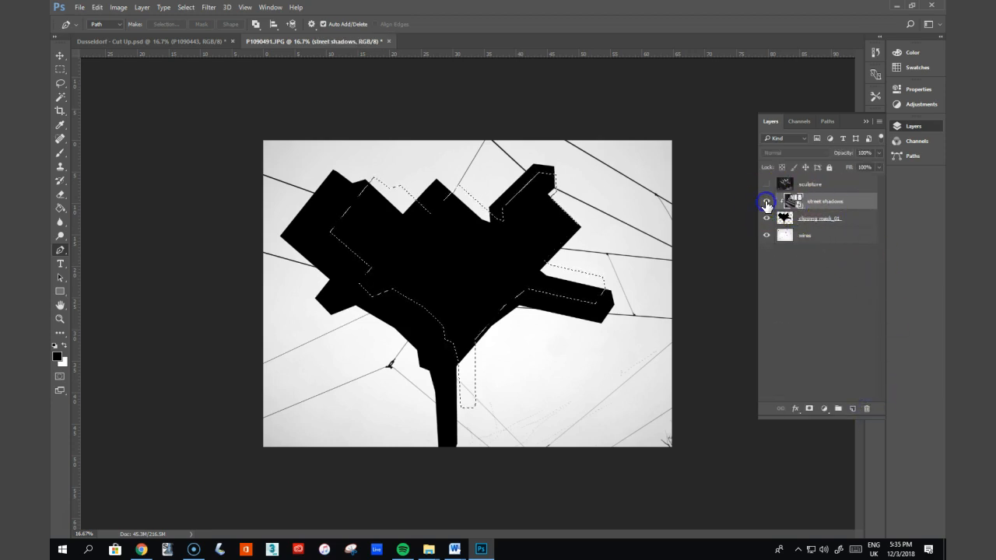
Step: Show the street shadows layer again and clear the selection
click(767, 202)
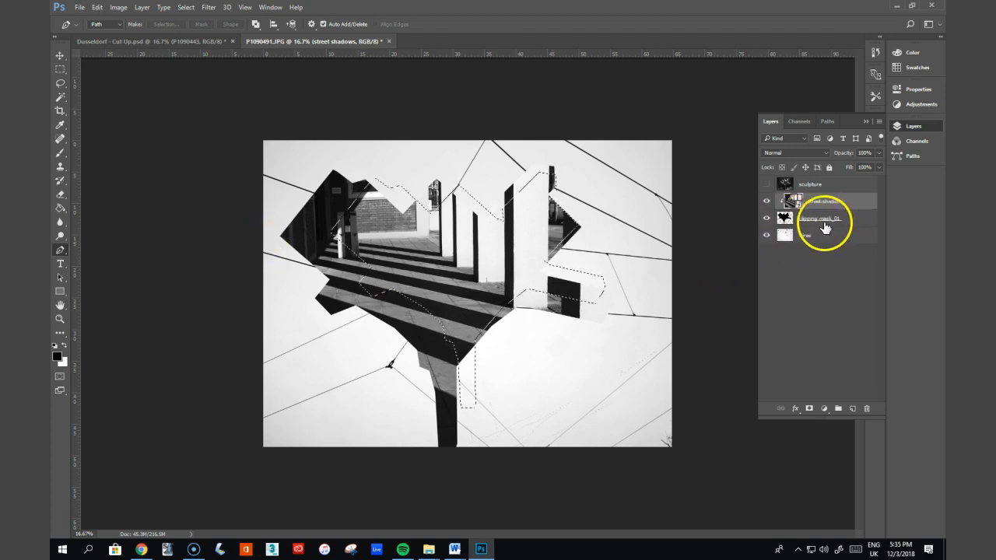
key(ctrl+d)
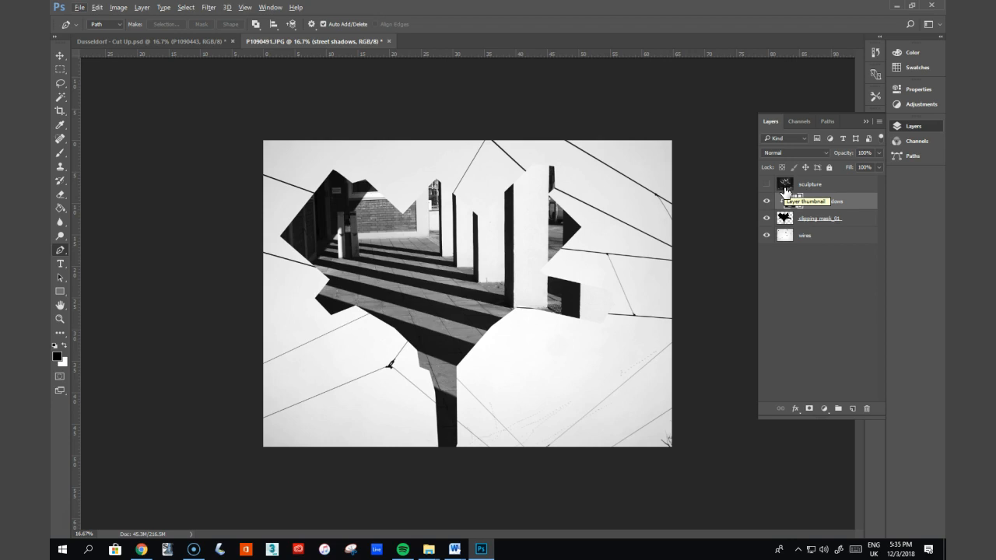
Step: Load the saved sculpt_01 path as a selection and return to the layer list
click(827, 122)
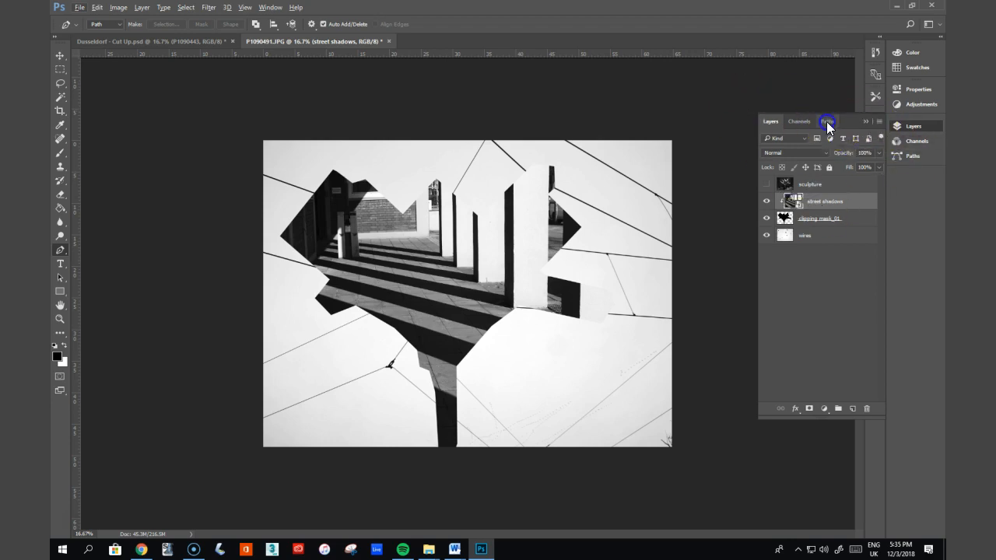
click(823, 140)
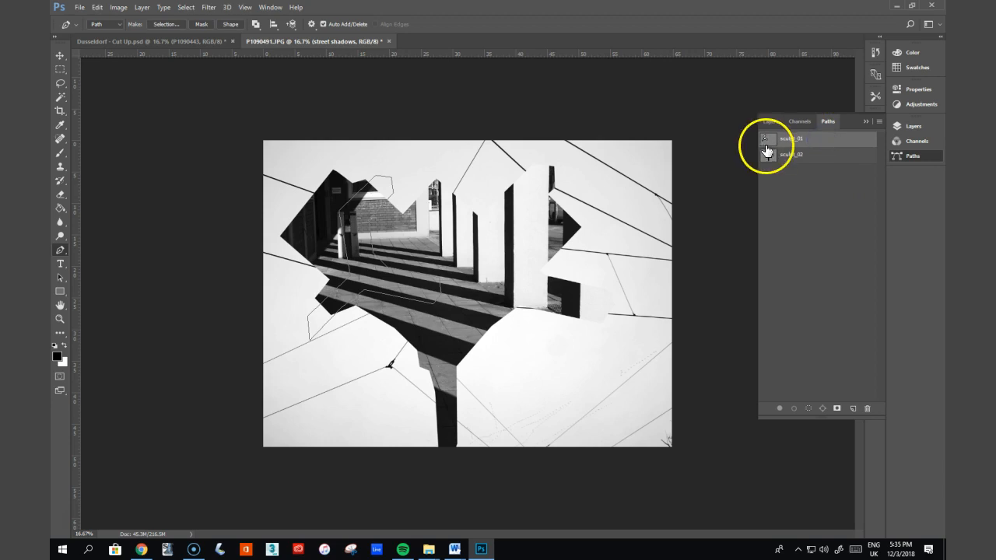
click(807, 410)
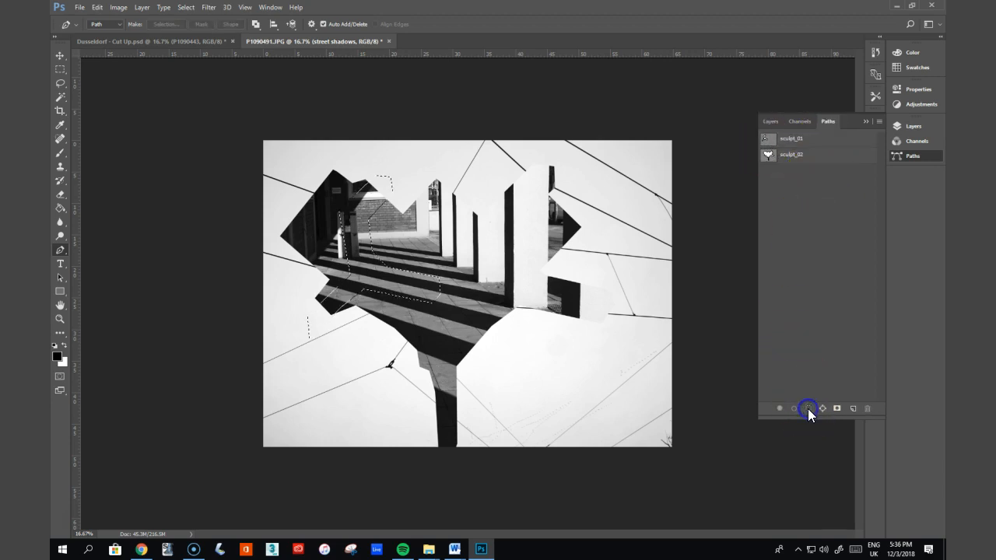
click(770, 121)
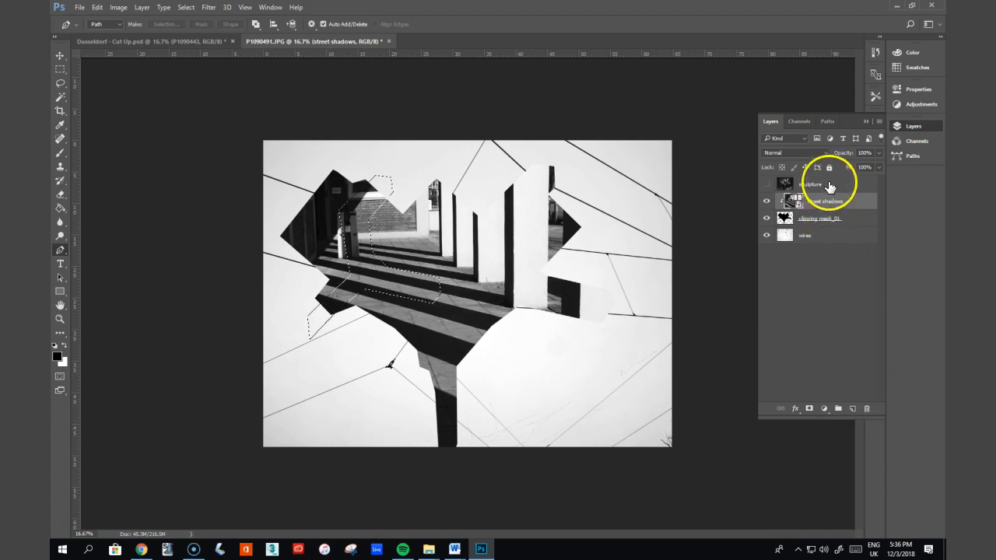
Step: Add a new layer above the sculpture layer and fill the selected branch shape with black
click(831, 184)
click(853, 409)
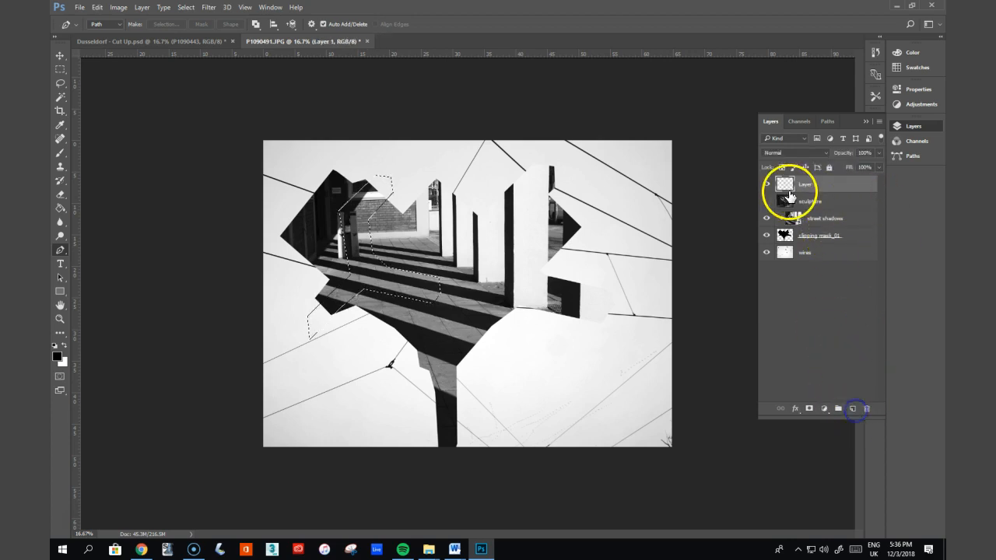
click(61, 208)
click(360, 239)
click(359, 238)
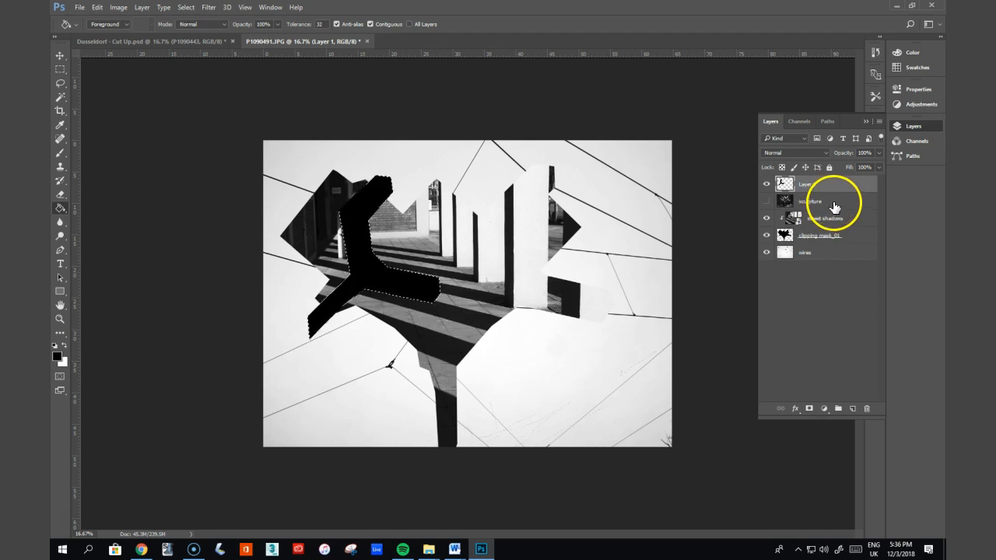
Step: Move the sculpture layer above the black branch shape layer and make it visible
drag(834, 206, 832, 183)
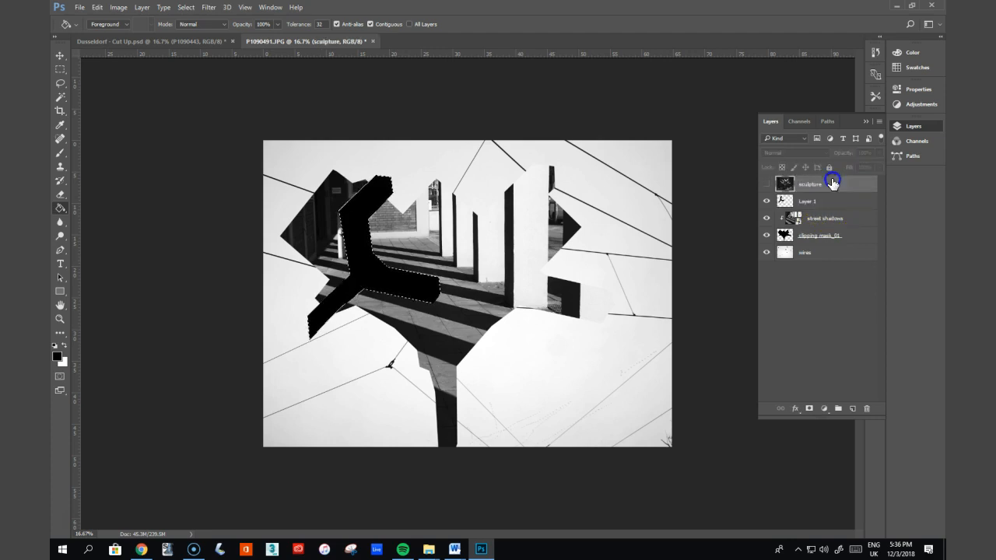
click(767, 185)
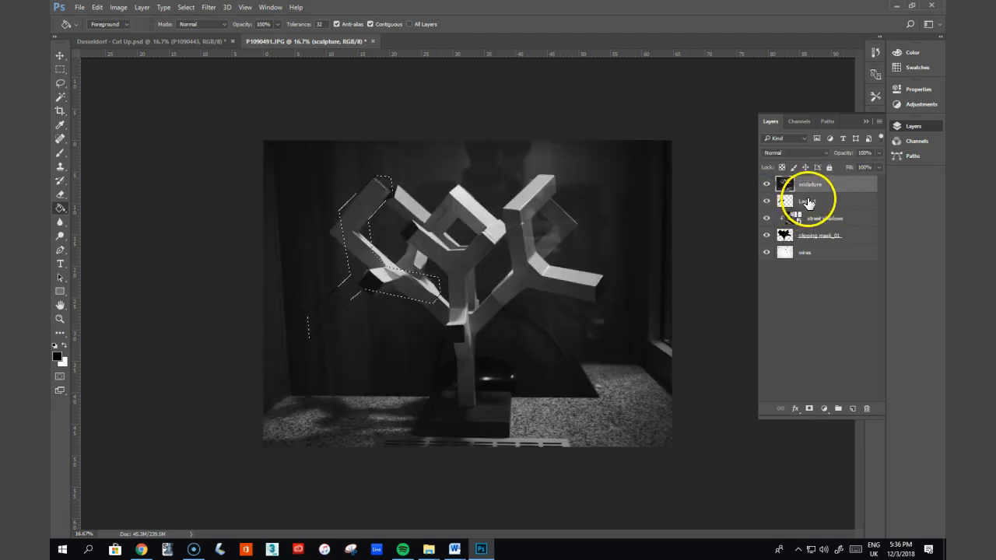
Step: Rename the black branch shape layer as "cliiping mask 02" and clip the sculpture layer to it
double_click(808, 201)
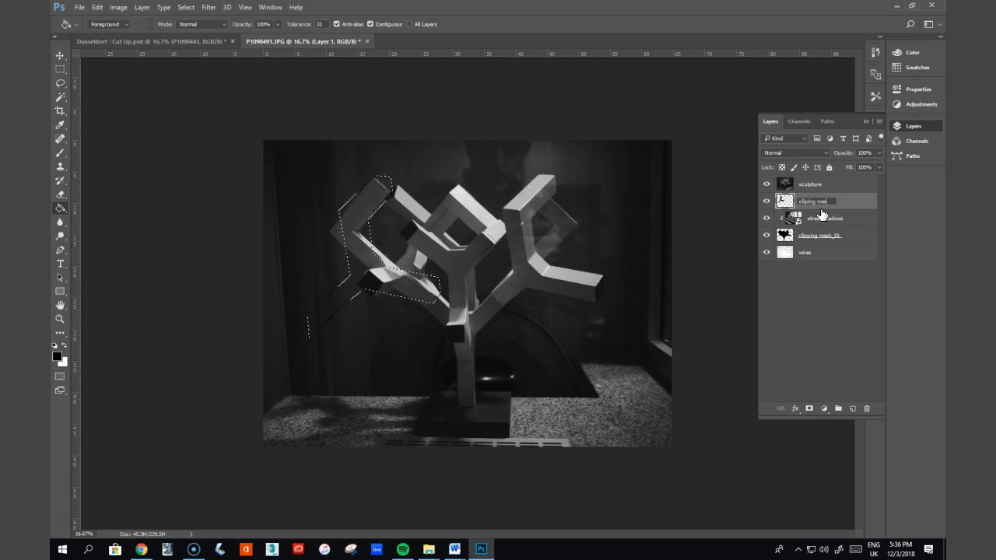
key(Return)
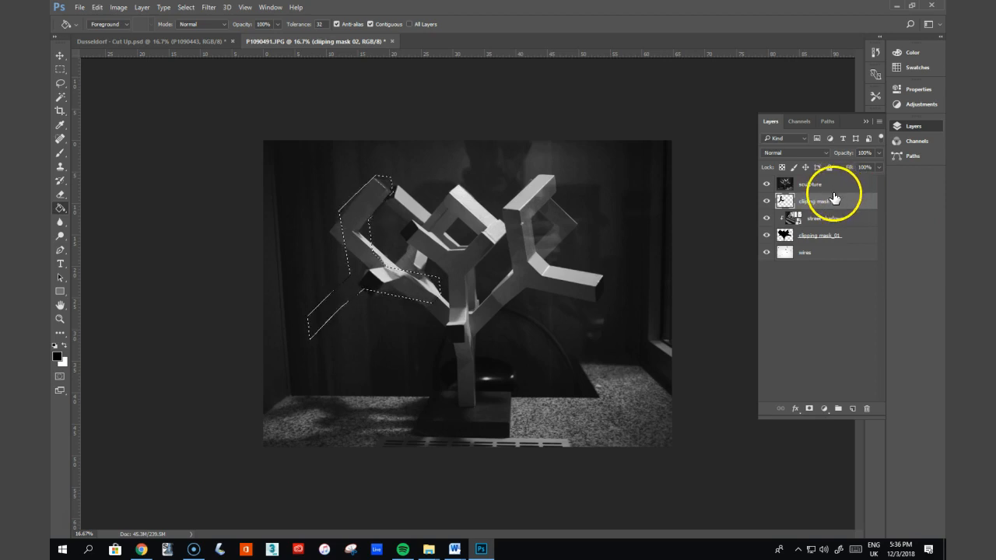
drag(834, 199, 834, 191)
alt+click(833, 191)
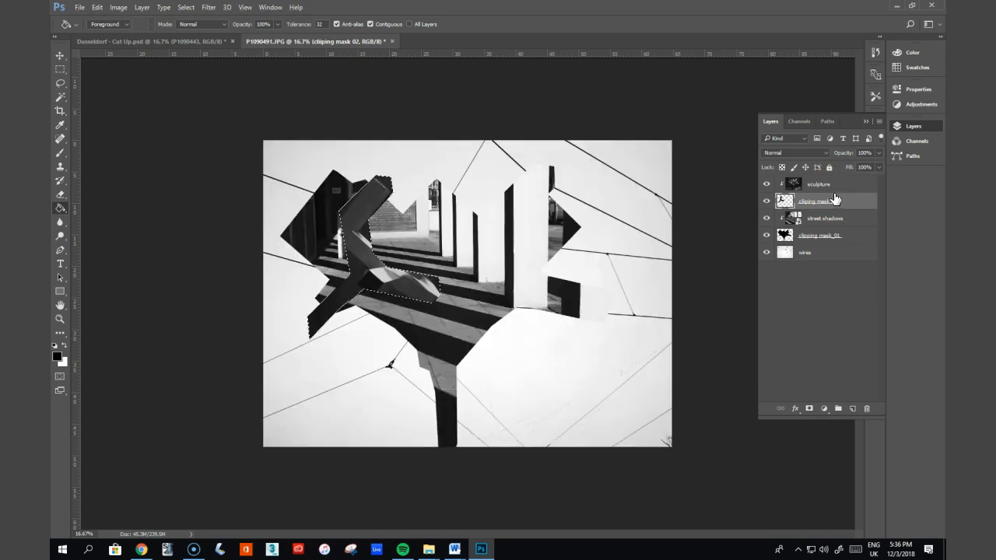
Step: Clear the selection and reposition the sculpture photo inside the branch shape
click(59, 56)
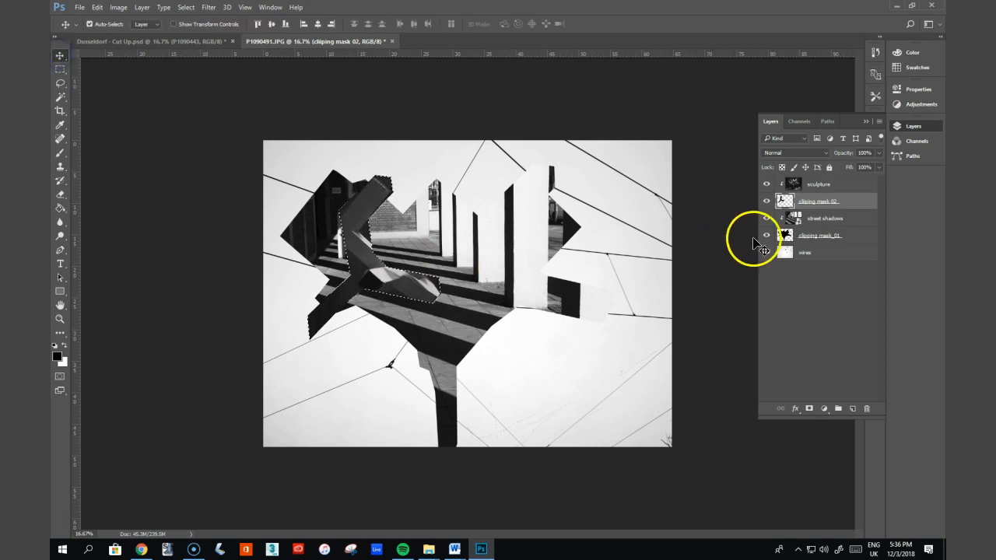
click(824, 184)
mouse_move(391, 274)
mouse_down()
mouse_move(362, 263)
mouse_move(329, 283)
mouse_move(378, 249)
mouse_move(340, 271)
mouse_move(284, 269)
mouse_move(413, 215)
mouse_move(394, 268)
mouse_move(378, 263)
mouse_move(406, 275)
mouse_up()
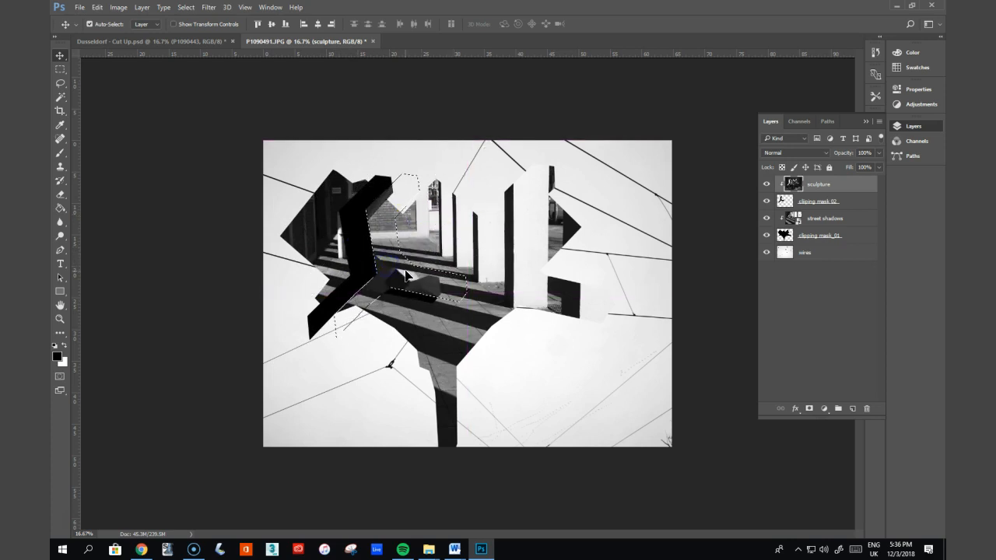
key(ctrl+shift+s)
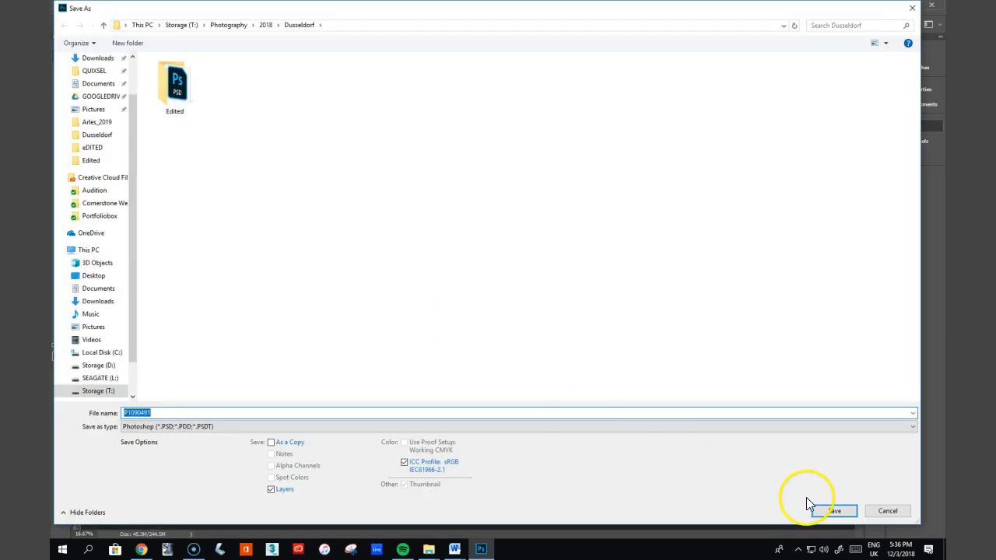
click(892, 514)
drag(444, 411, 450, 405)
key(ctrl+d)
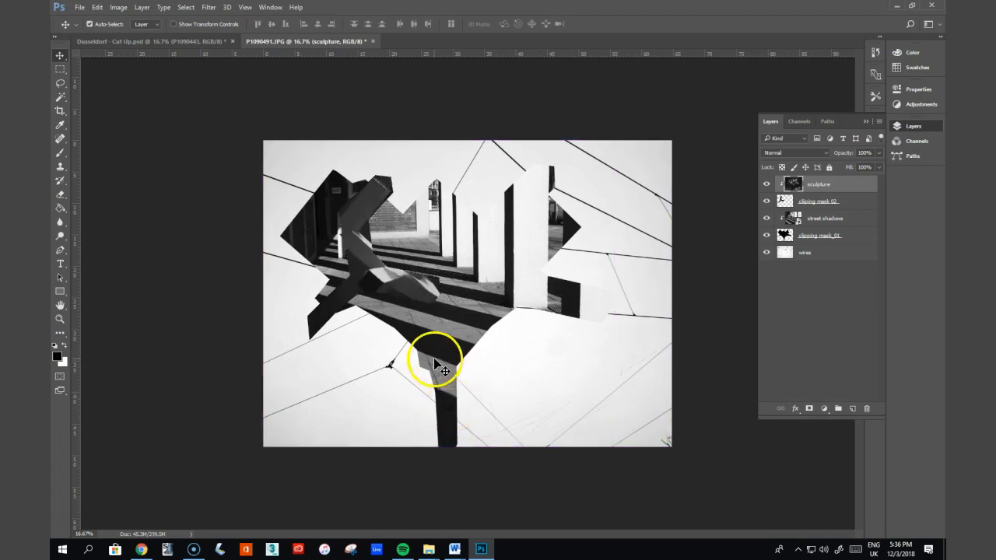
mouse_move(366, 267)
mouse_down()
mouse_move(317, 270)
mouse_move(319, 234)
mouse_move(259, 202)
mouse_move(396, 160)
mouse_move(487, 167)
mouse_move(338, 327)
mouse_move(372, 366)
mouse_move(366, 276)
mouse_move(389, 289)
mouse_move(378, 253)
mouse_up()
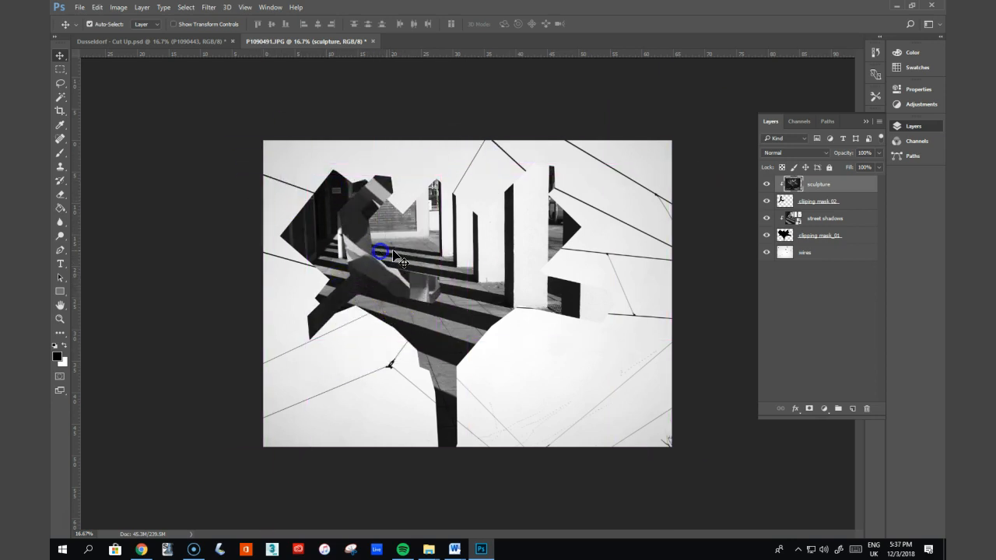
Step: Move the branch shape to the lower right of the image and delete the sculpture layer
click(821, 201)
click(851, 185)
click(868, 200)
mouse_move(382, 260)
mouse_down()
mouse_move(652, 291)
mouse_move(587, 342)
mouse_move(596, 355)
mouse_move(570, 385)
mouse_up()
click(851, 179)
mouse_move(846, 182)
mouse_down()
mouse_move(882, 402)
mouse_move(870, 410)
mouse_up()
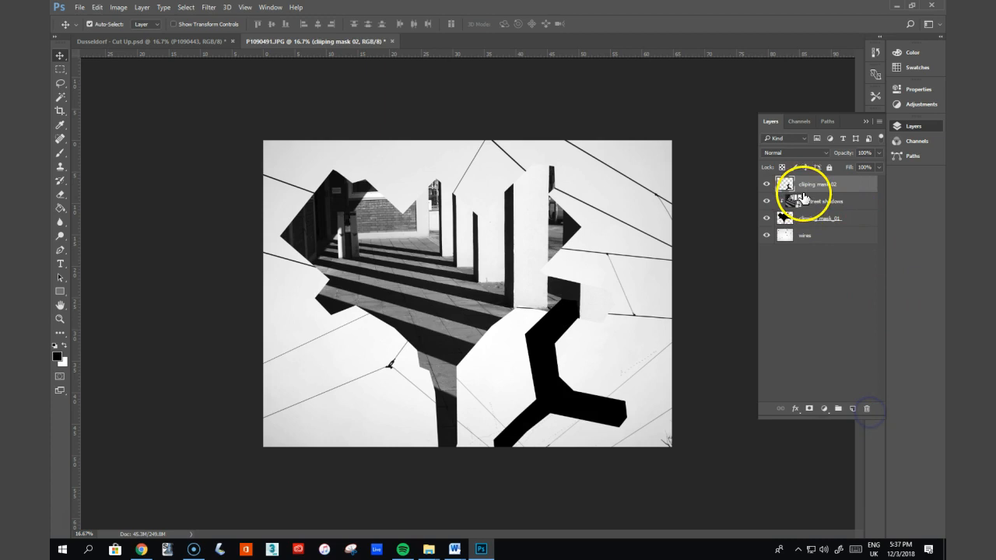
Step: Invert the branch shape to white and position it over the upper-left part of the street shadows cut-out
drag(541, 382, 421, 219)
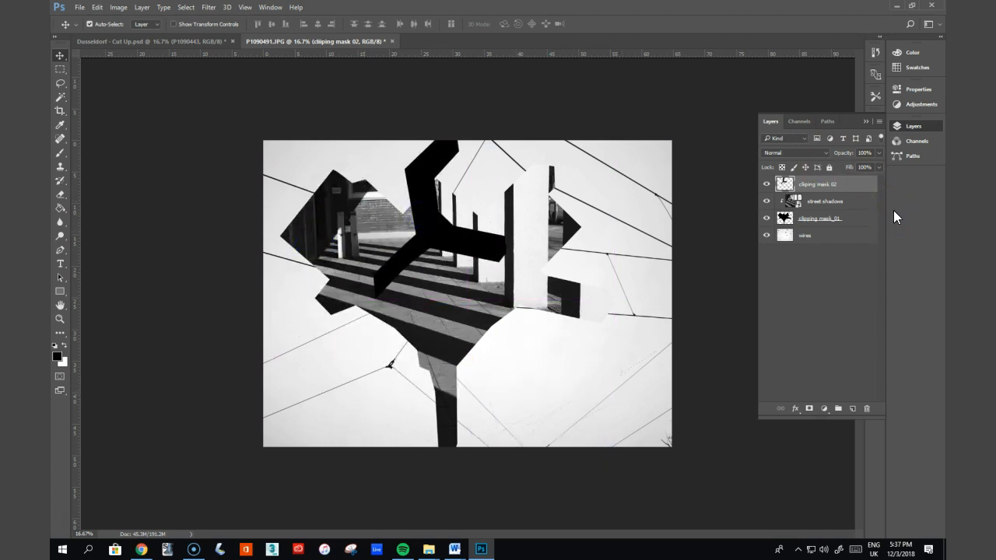
key(ctrl+i)
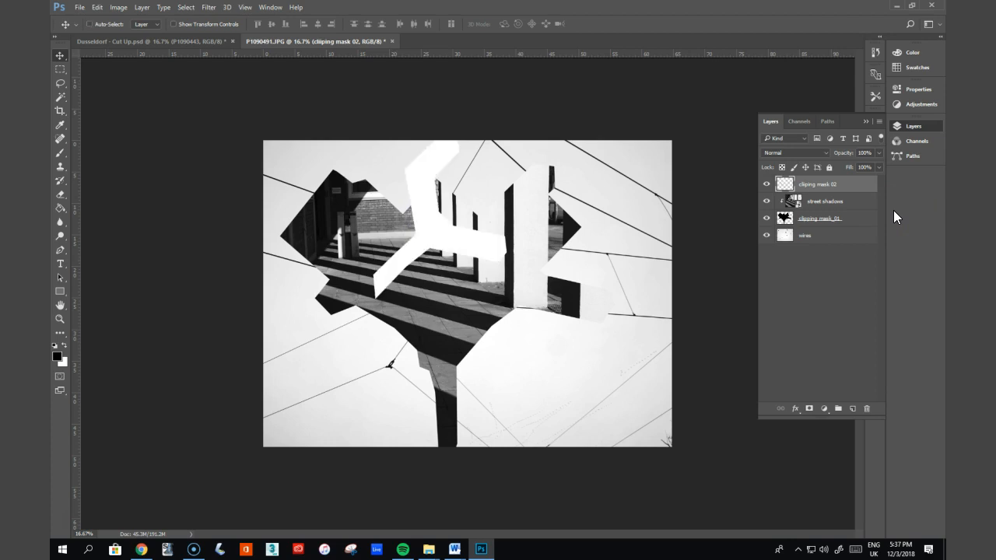
drag(434, 241, 373, 238)
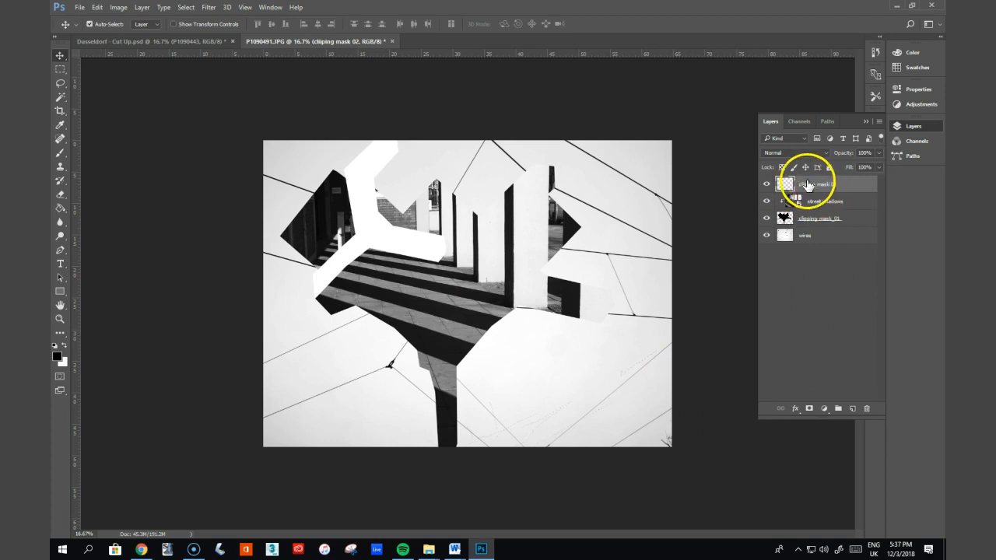
Step: Rename the white branch shape layer as "sculpt shape_white"
drag(808, 184, 810, 191)
text(scul)
text(pt shape_white)
key(Return)
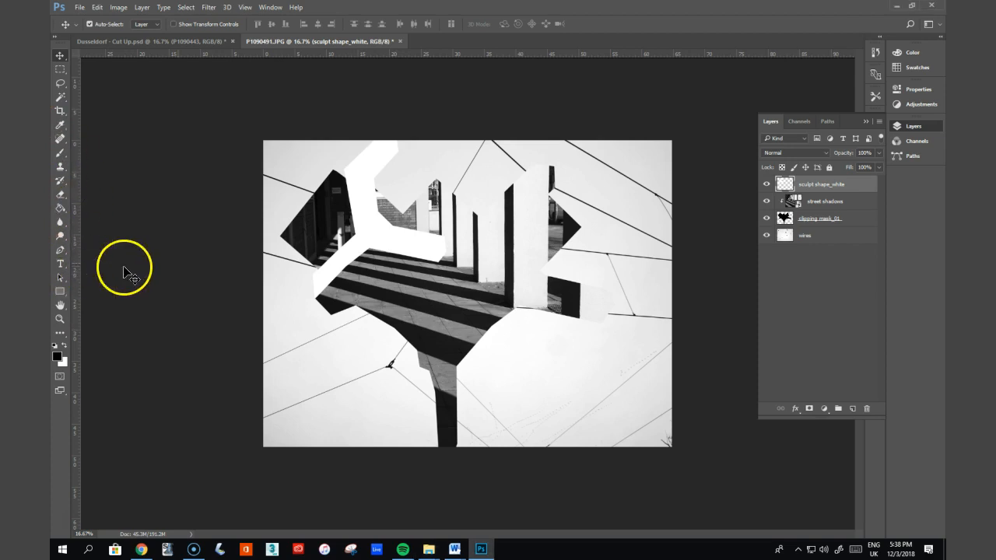
Step: Choose the Type tool and try to set the font size to 4000 pt
click(59, 263)
click(116, 262)
click(276, 24)
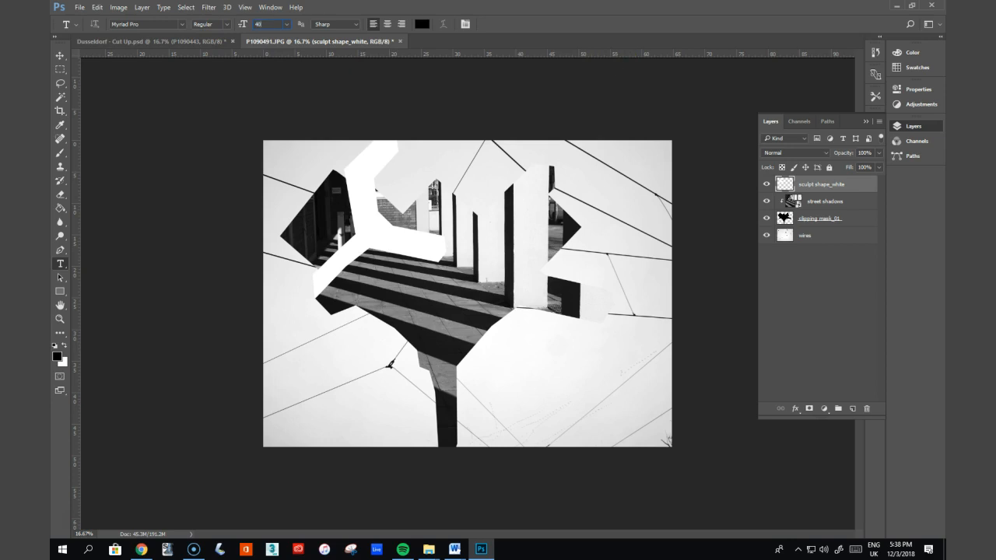
text(4000)
click(433, 278)
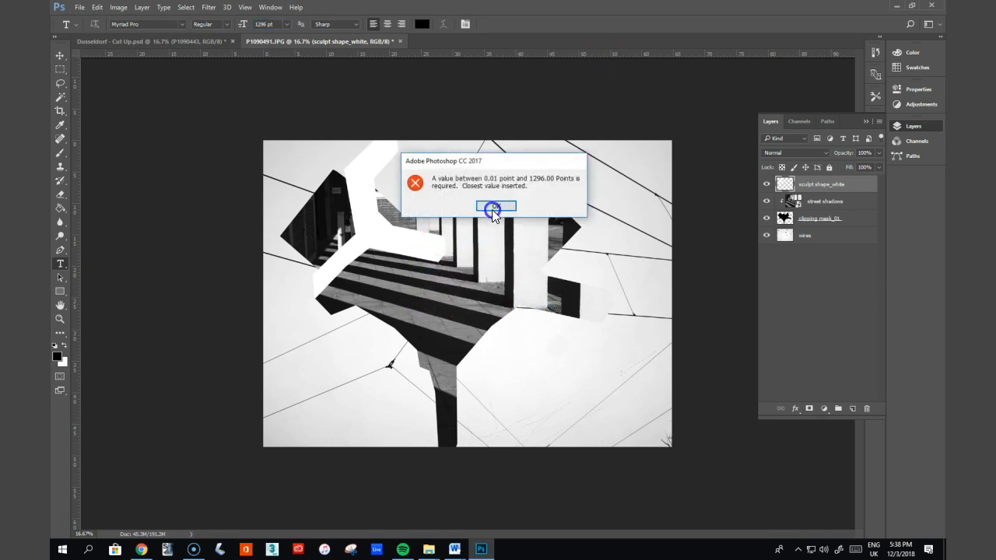
click(494, 206)
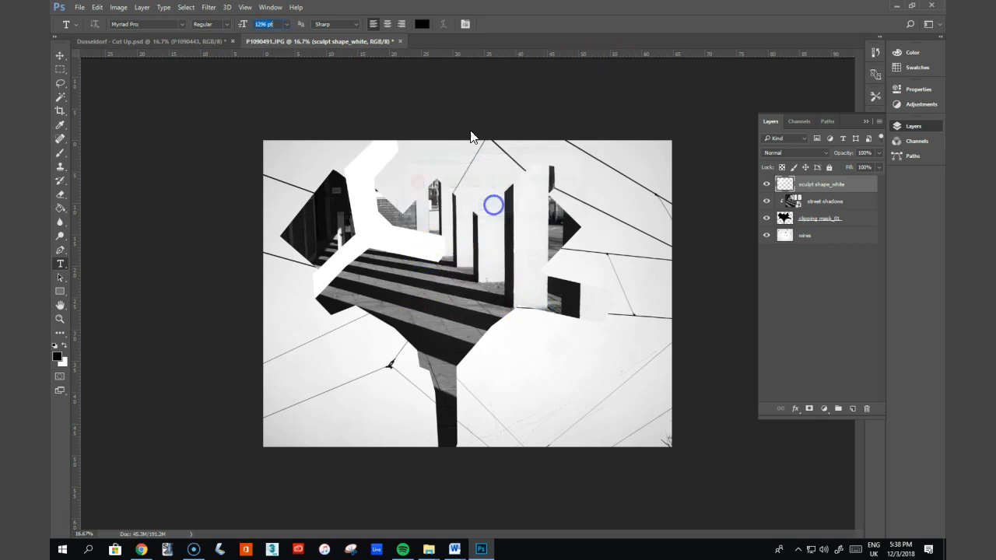
Step: Start a text layer on the collage with its font size set to 1000 pt
click(286, 24)
drag(272, 25, 235, 29)
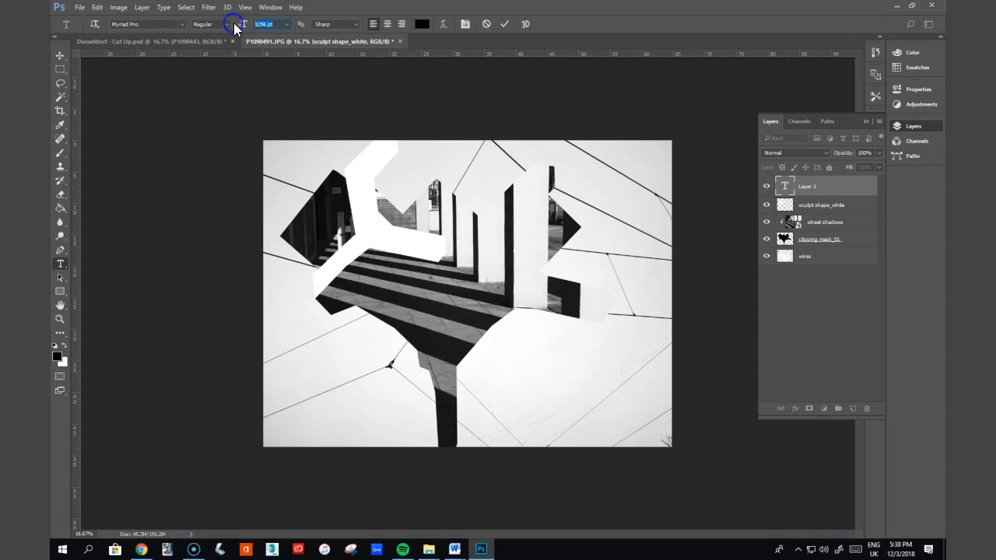
text(1)
key(Return)
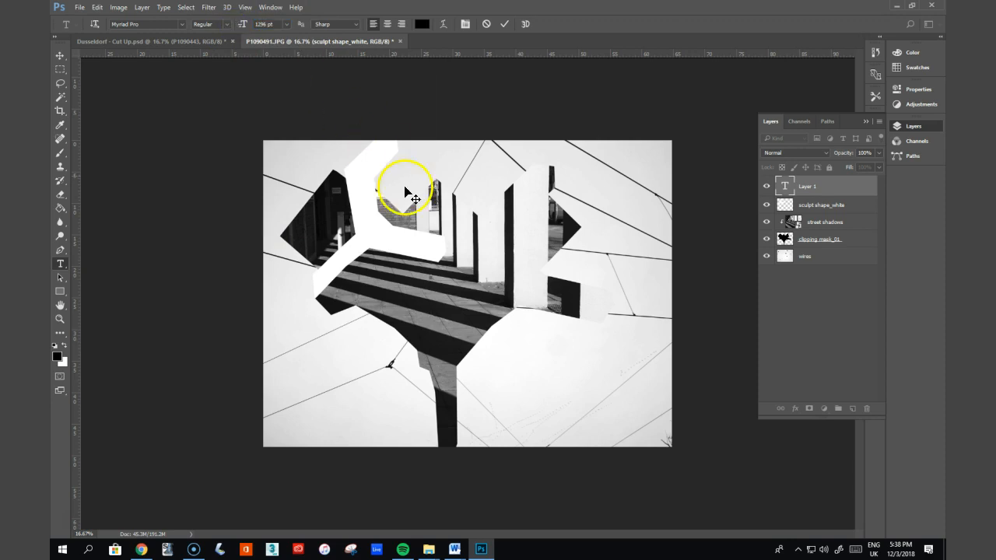
click(271, 26)
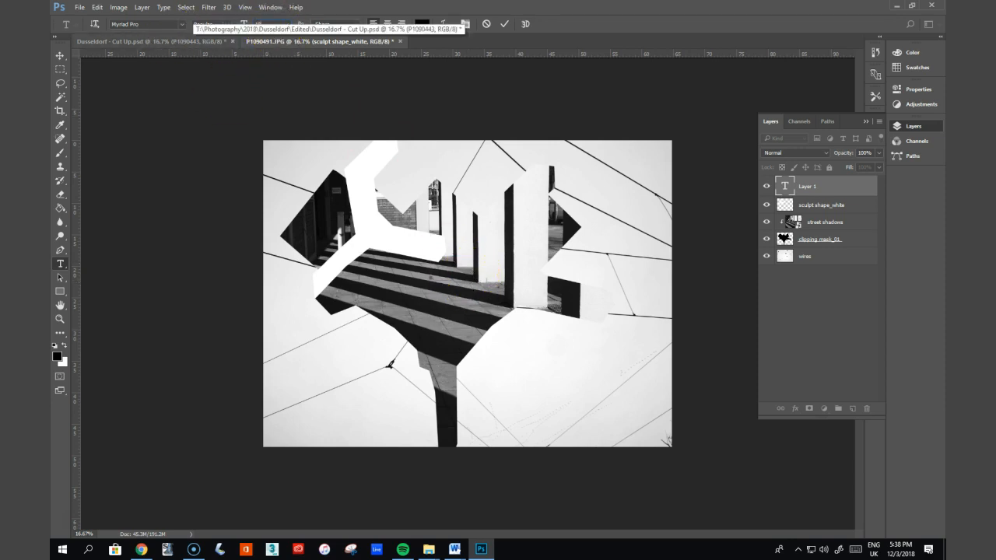
text(1000)
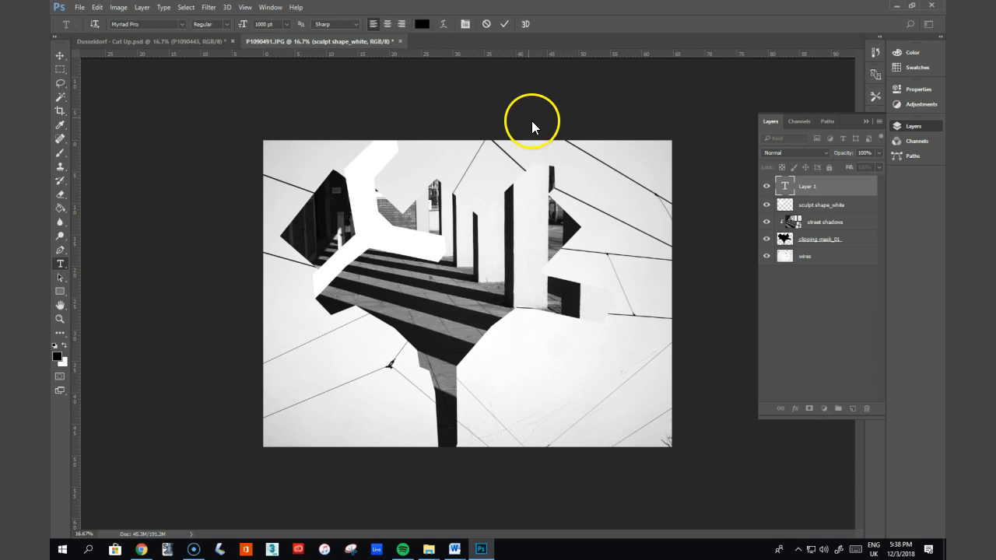
key(Return)
Step: Enter a single backslash as the text and move it to the empty wall area at the image's lower right
text(\)
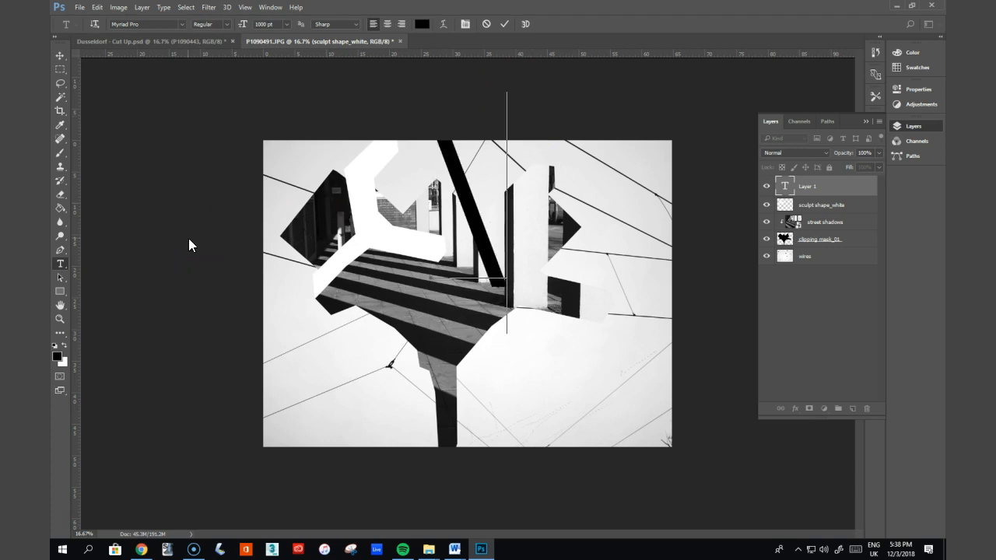
key(BackSpace)
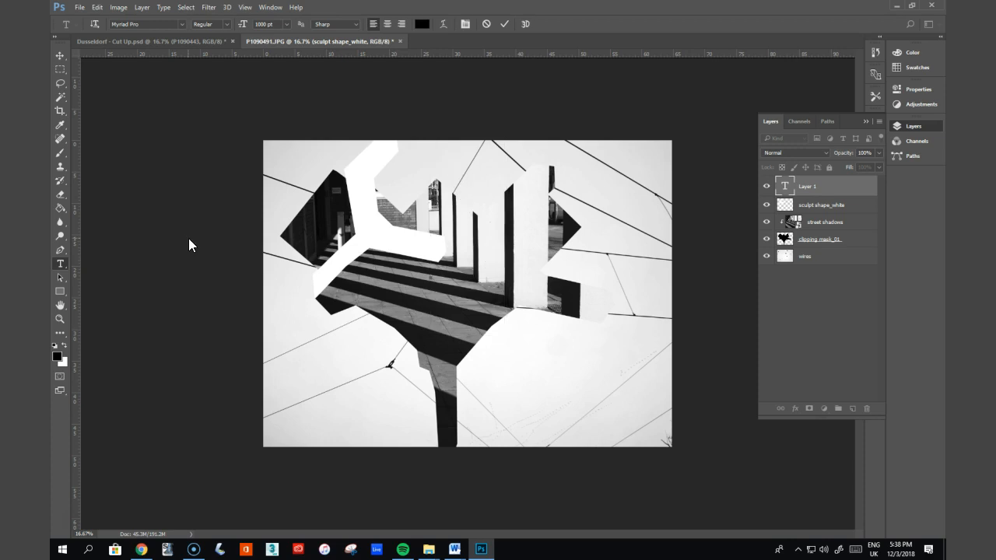
text(\)
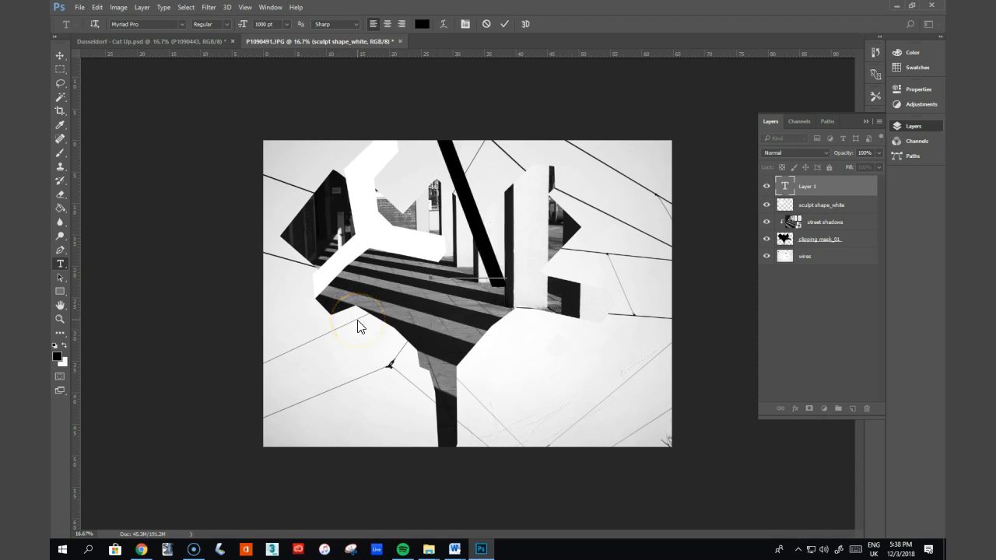
click(60, 56)
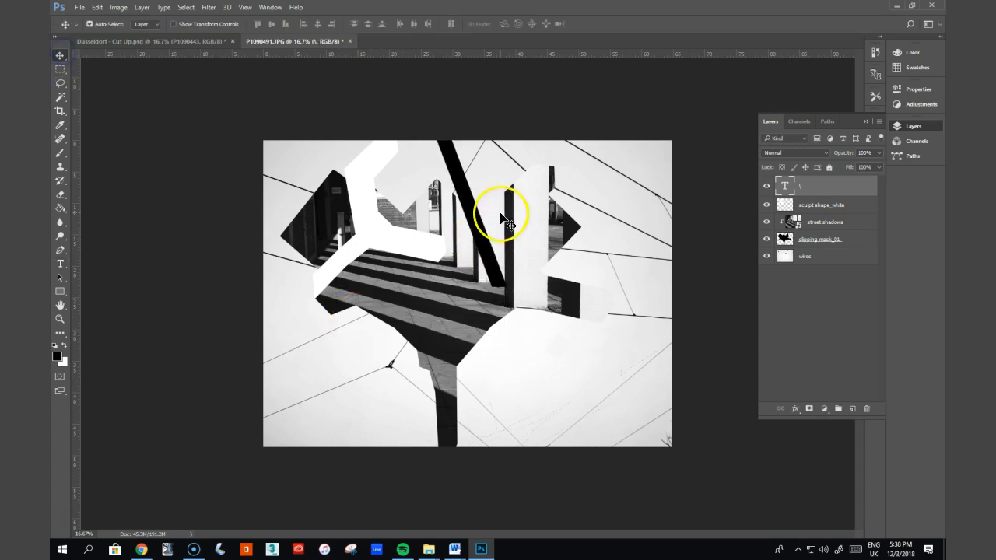
drag(477, 221, 622, 314)
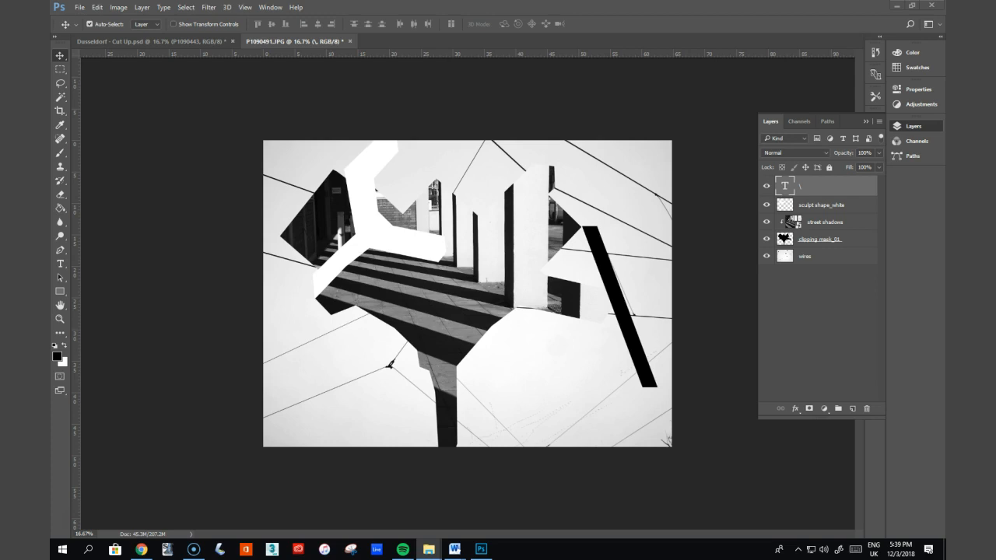
Step: Place the wall photo P1090091 above the backslash text layer at full size and clip it to the backslash
drag(420, 298, 436, 304)
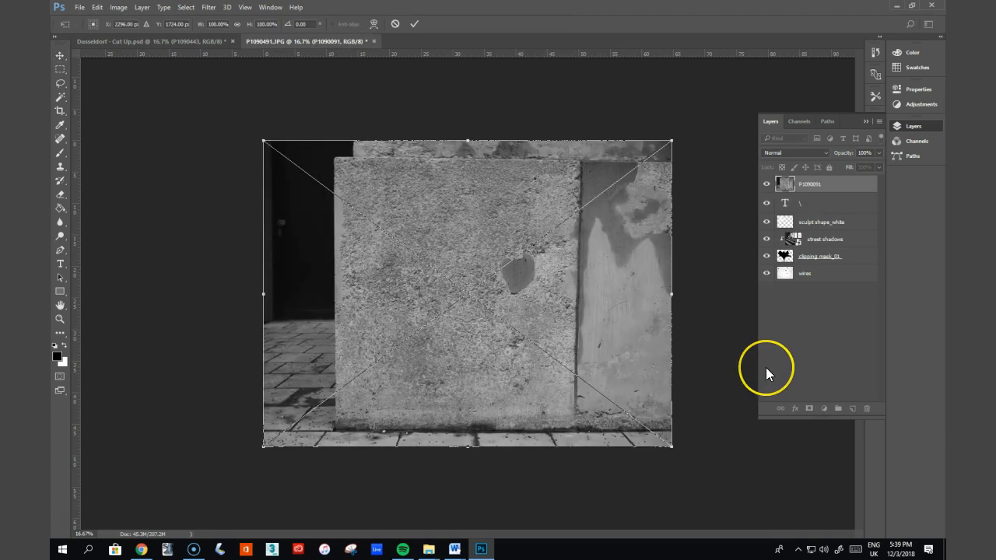
key(Return)
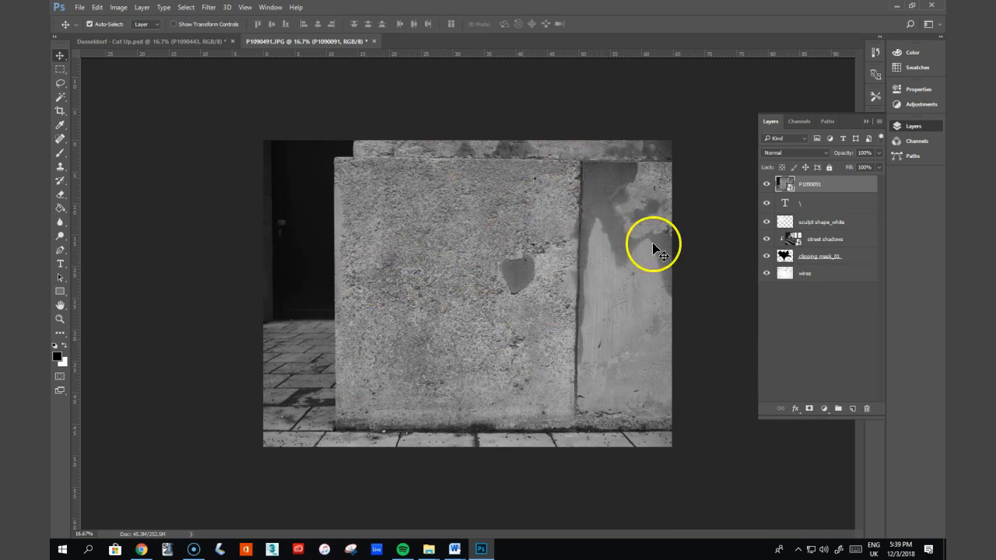
alt+click(826, 191)
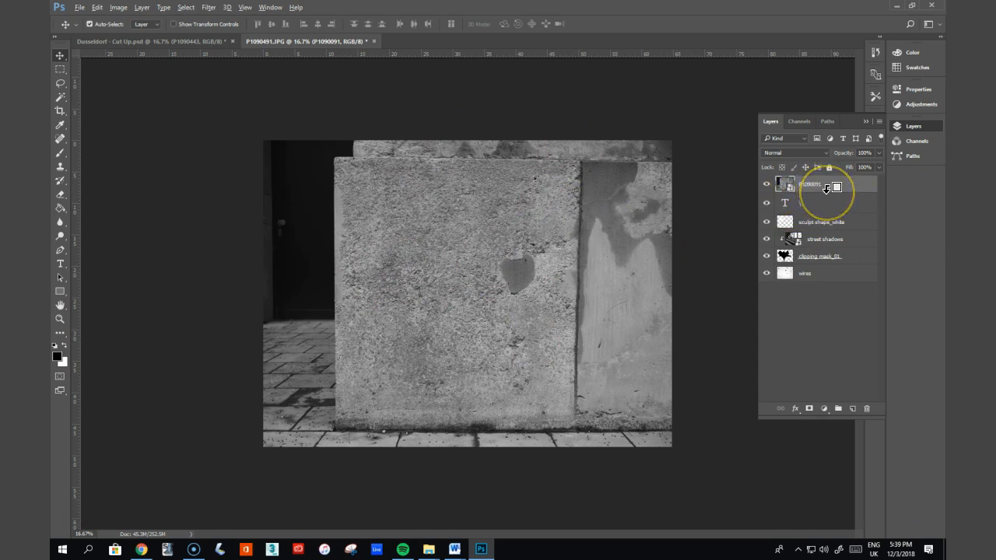
alt+click(826, 189)
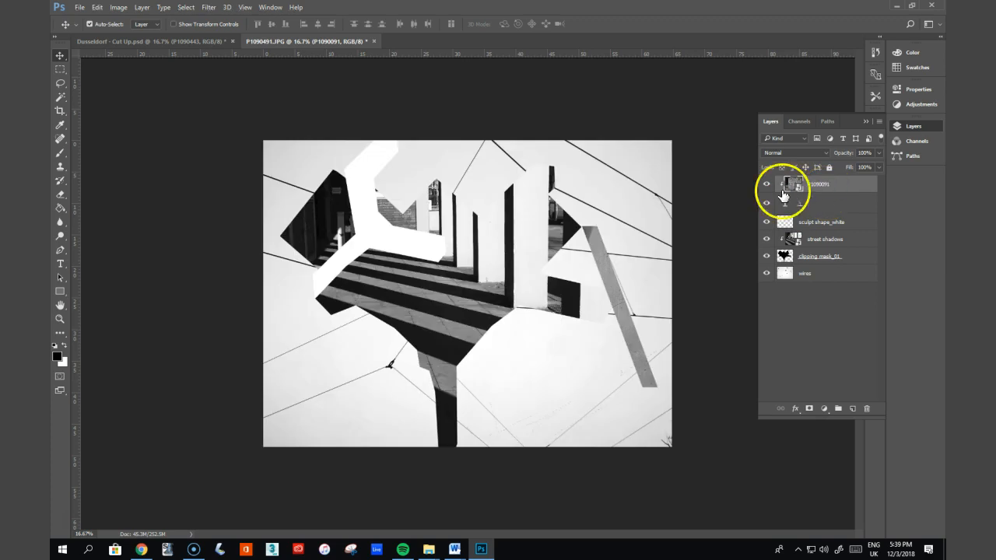
Step: Rename the placed wall photo layer as "grey wall"
double_click(822, 184)
text(grey wall)
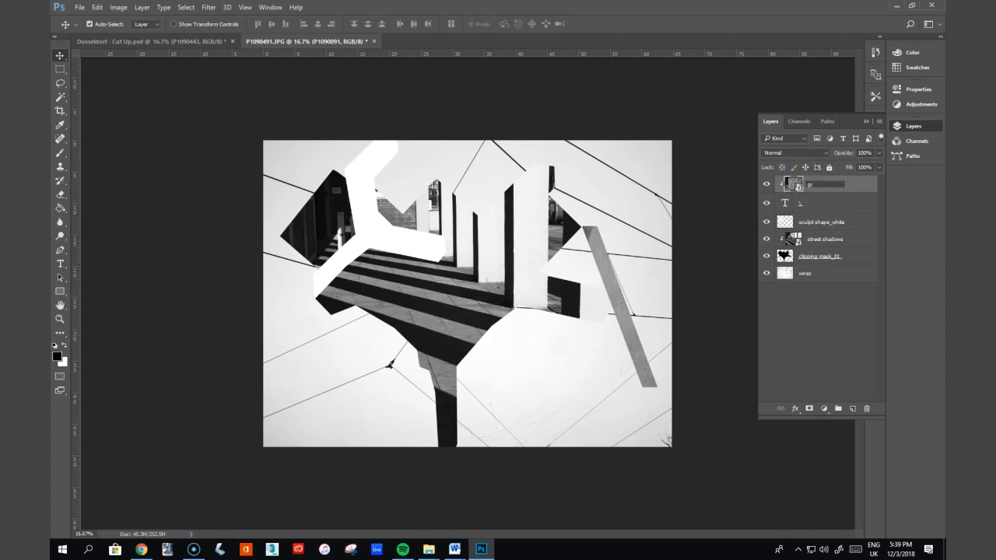
key(Return)
Step: Move the grey wall and backslash layers together to the image's upper-left edge and rotate them by about -0.4°
shift+click(849, 205)
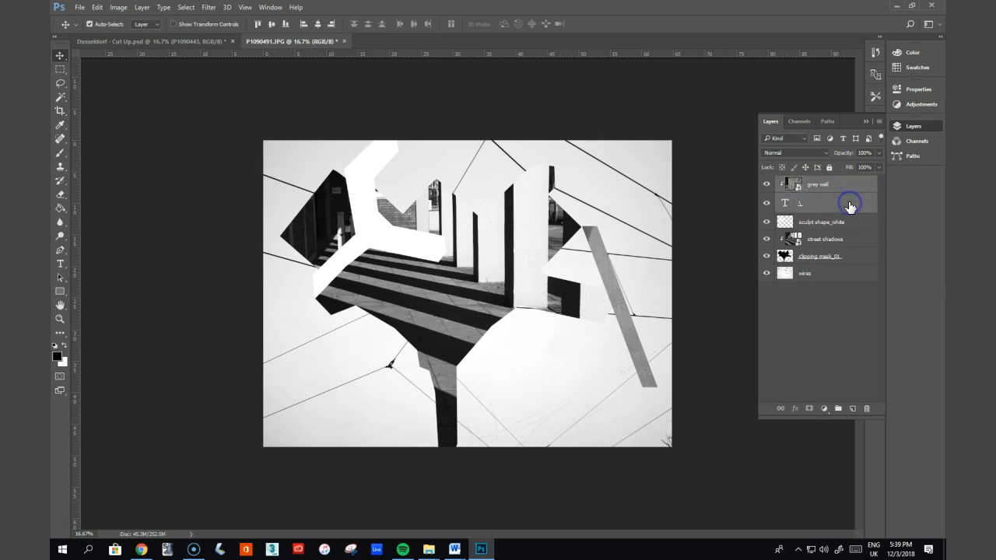
drag(623, 305, 291, 222)
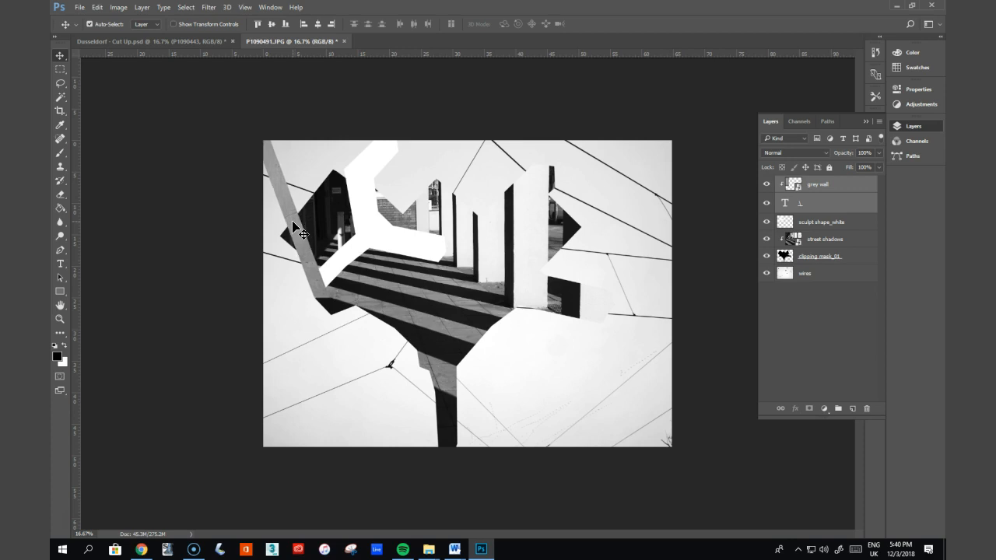
key(ctrl)
key(ctrl+t)
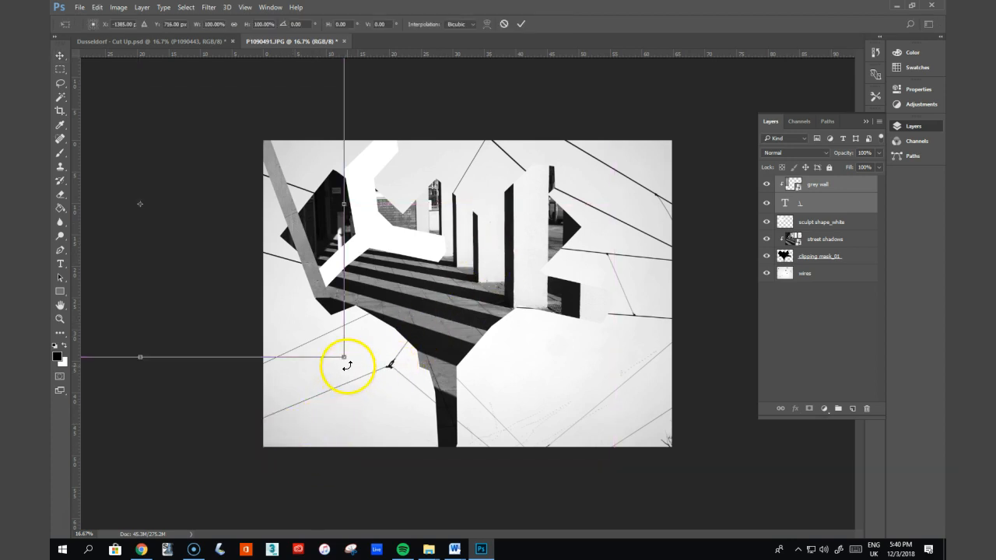
drag(347, 363, 351, 366)
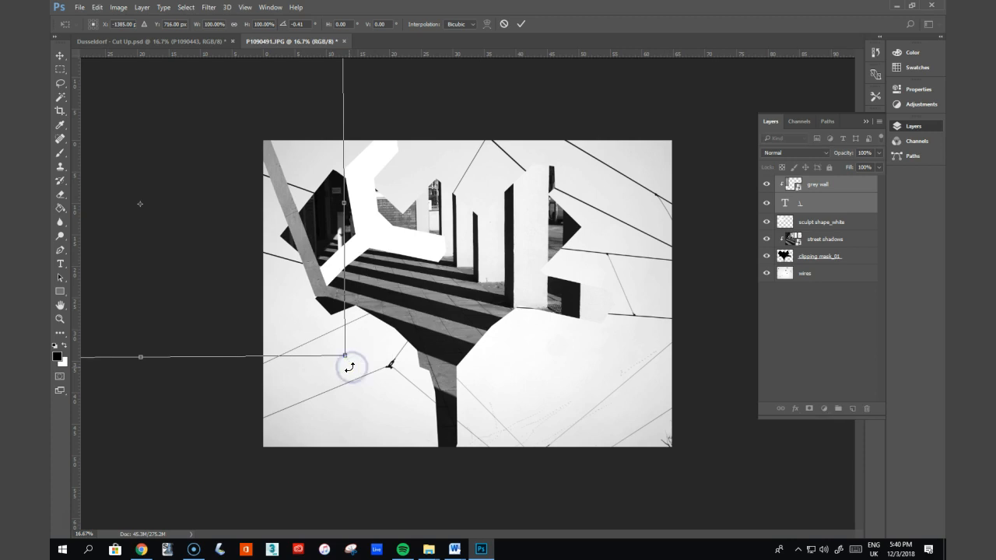
key(Return)
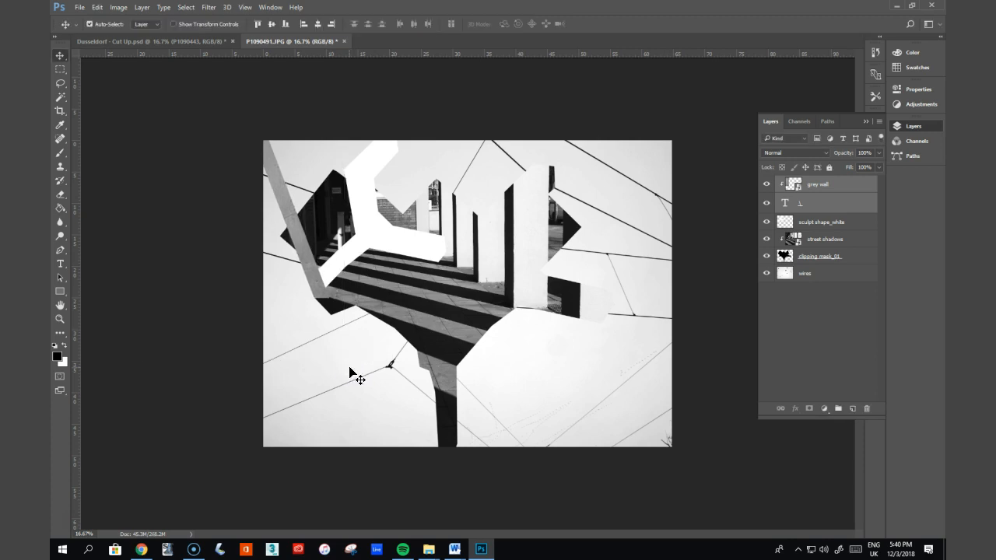
Step: Rotate the grey wall strip a little further counter-clockwise so it meets the end of the white branch
key(ctrl+plus)
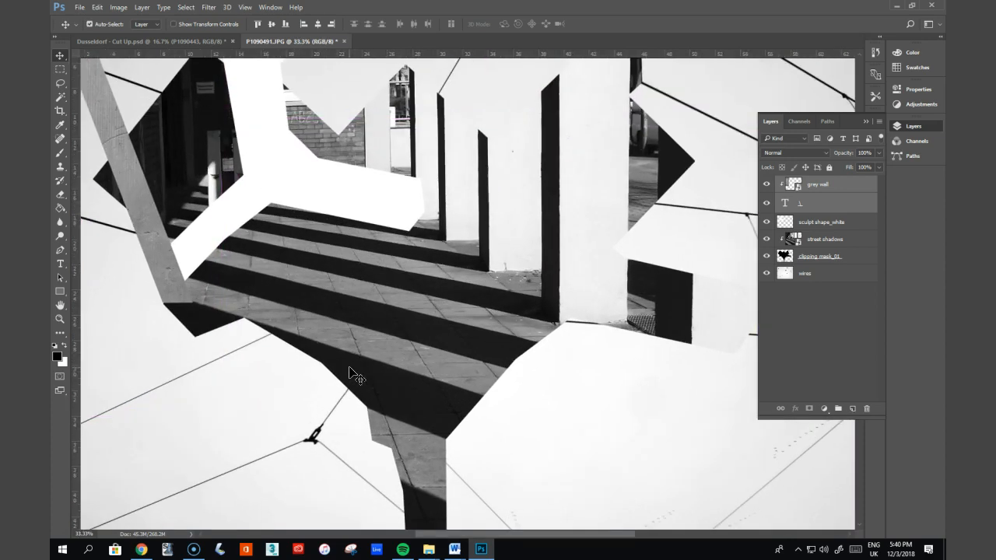
drag(353, 211, 667, 253)
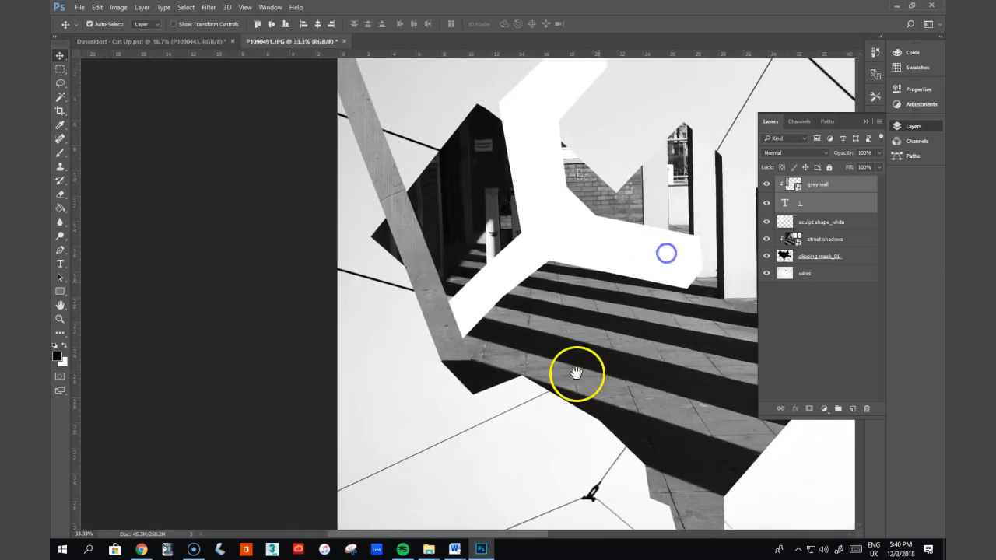
key(ctrl+plus)
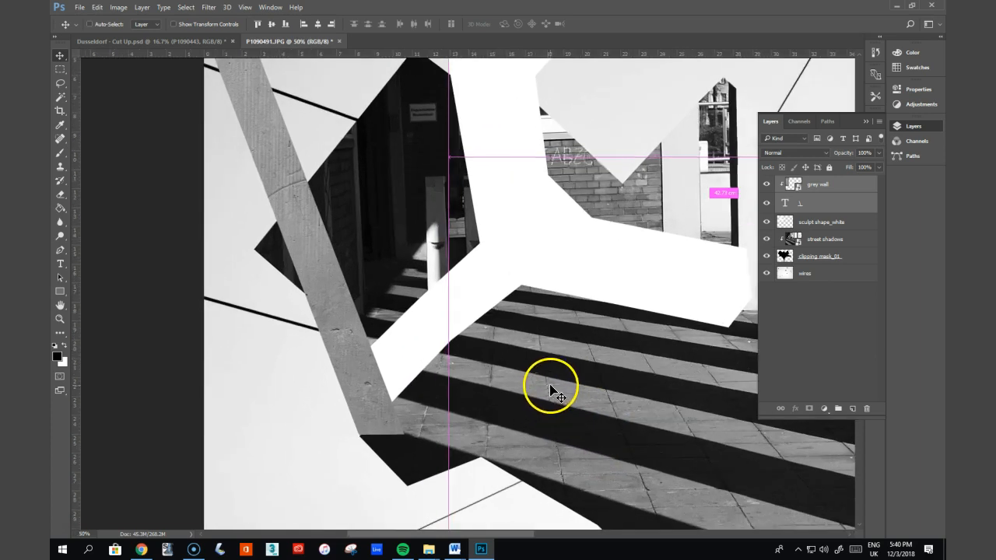
key(ctrl+t)
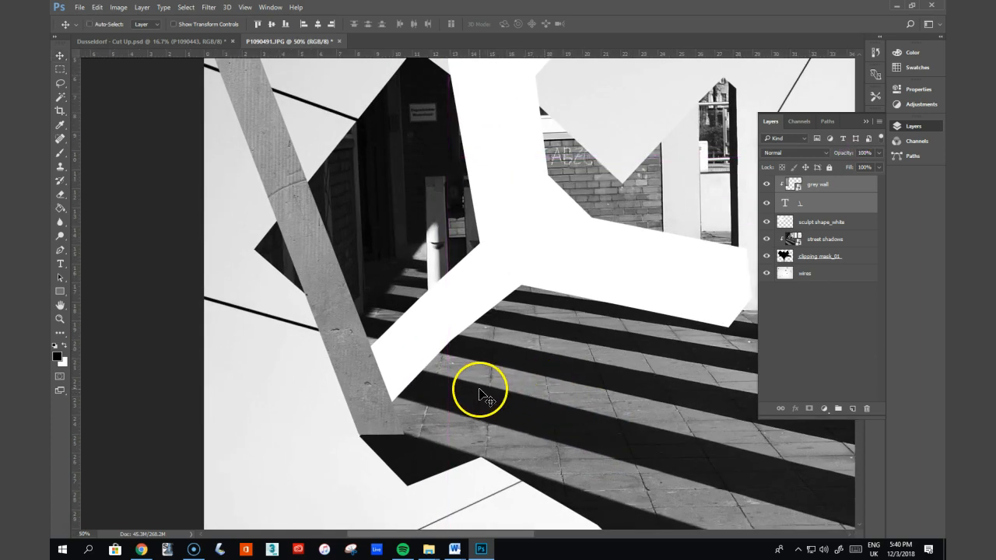
key(ctrl+minus)
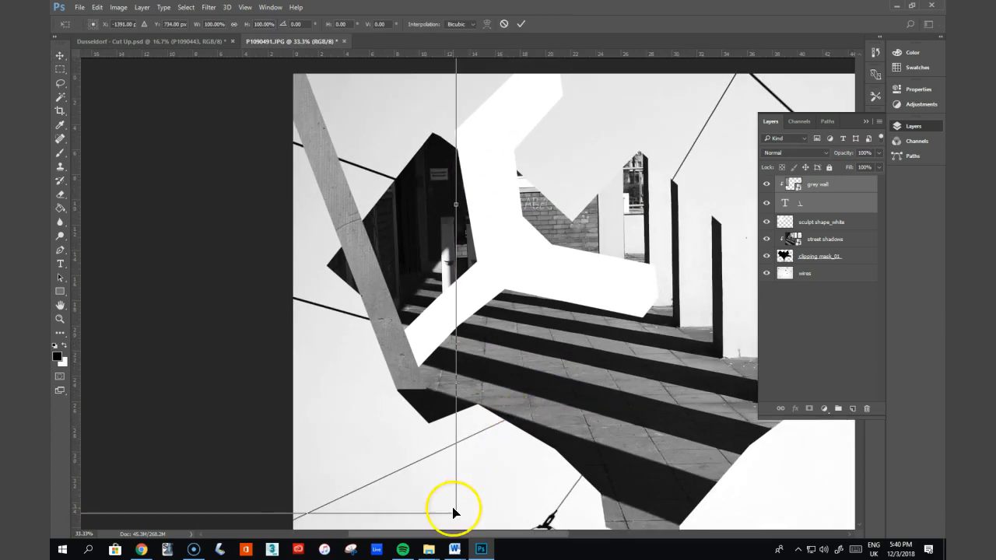
drag(462, 518, 499, 504)
key(Return)
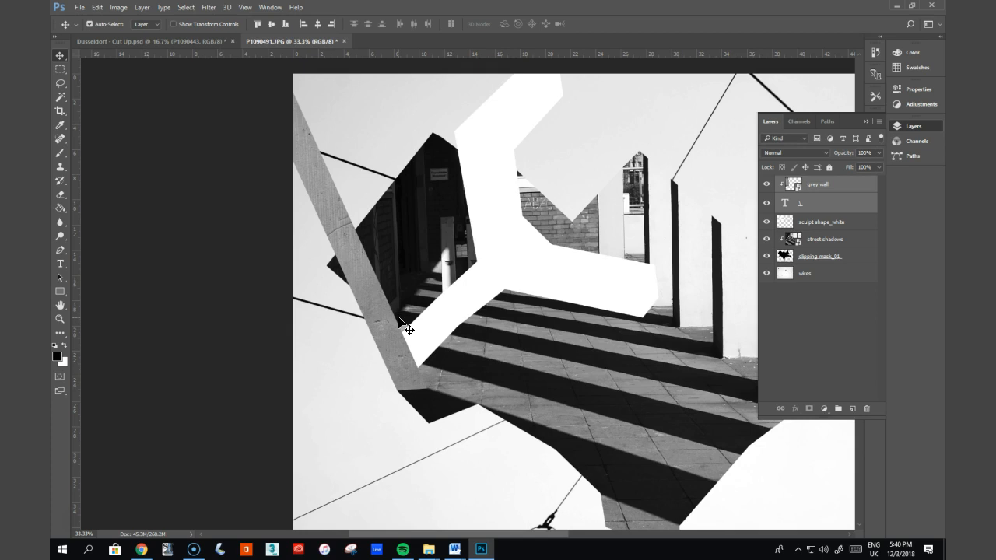
key(ctrl+minus)
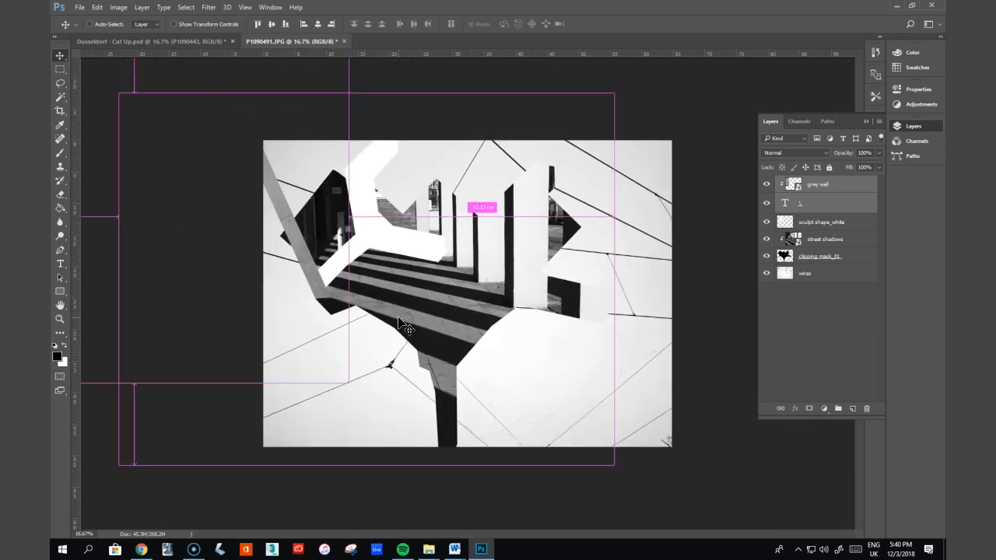
click(488, 363)
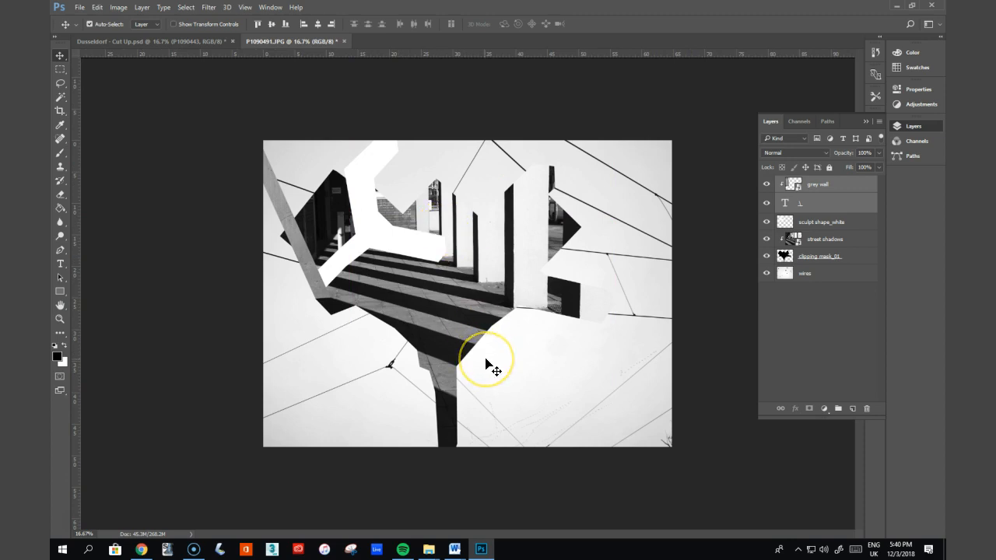